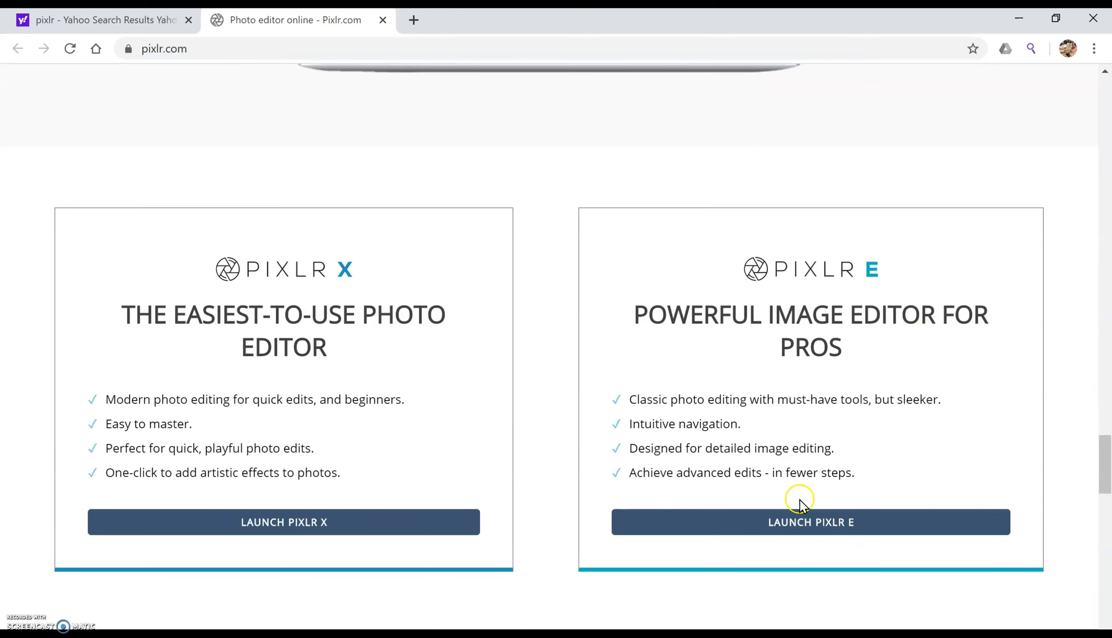
- Launch Pixlr E and open the woman's portrait file 1.tif
click(807, 529)
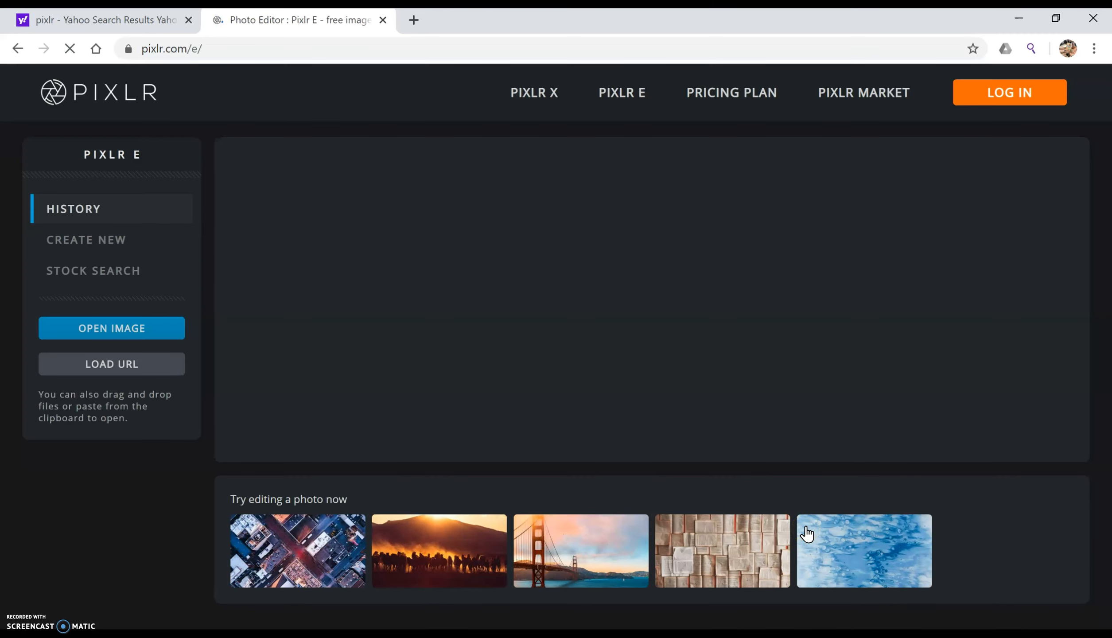
click(115, 330)
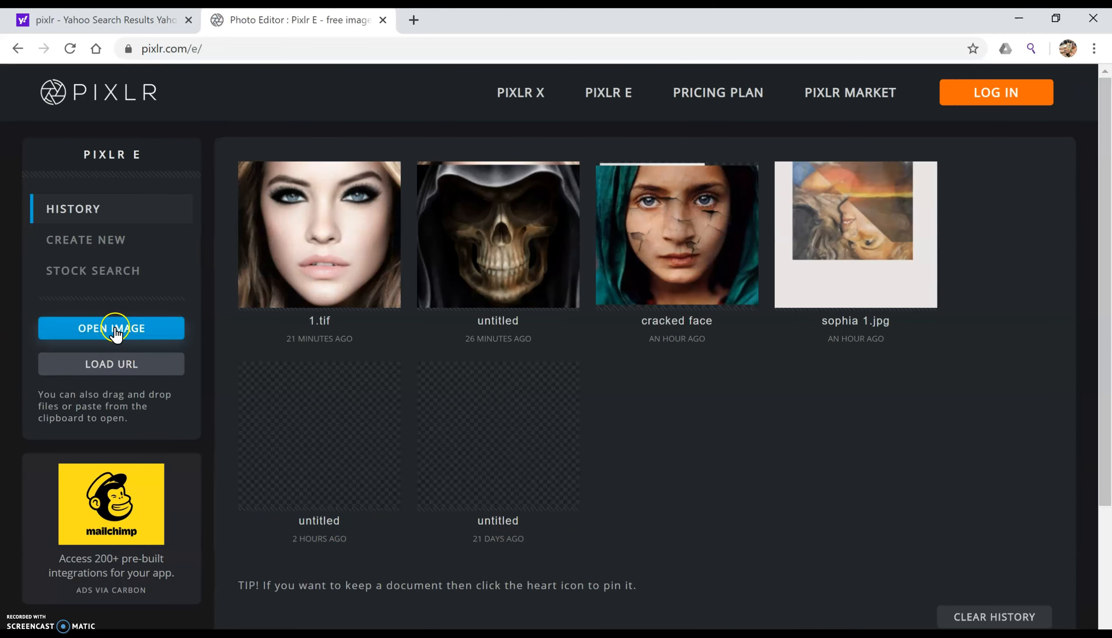
click(281, 255)
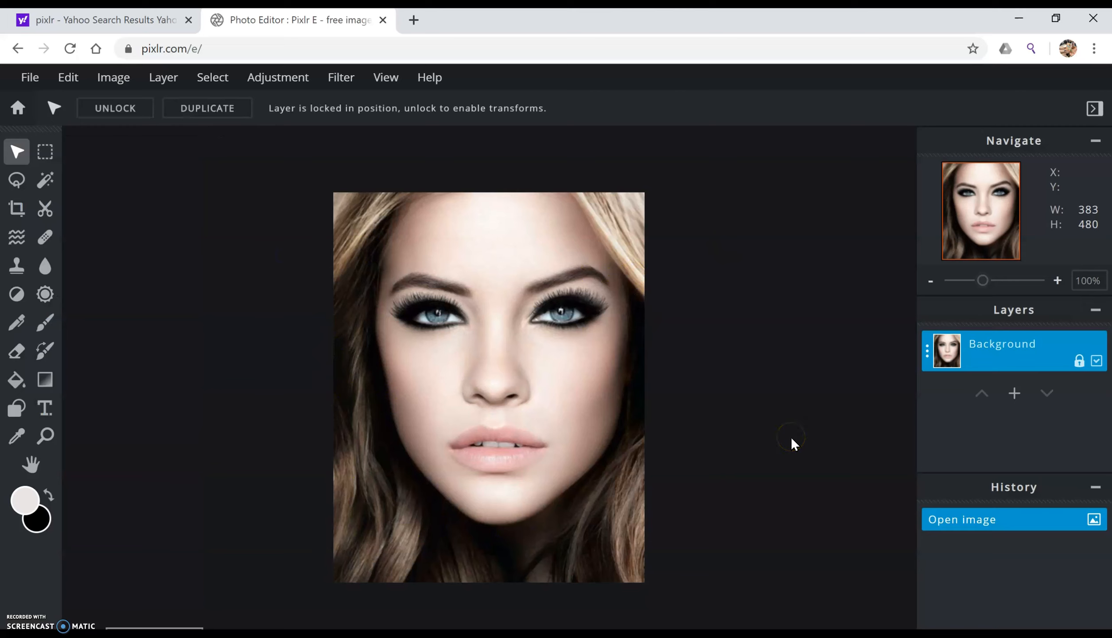
- Add the skull image 2.tif as a layer above the portrait and set its transparency to 62
click(163, 79)
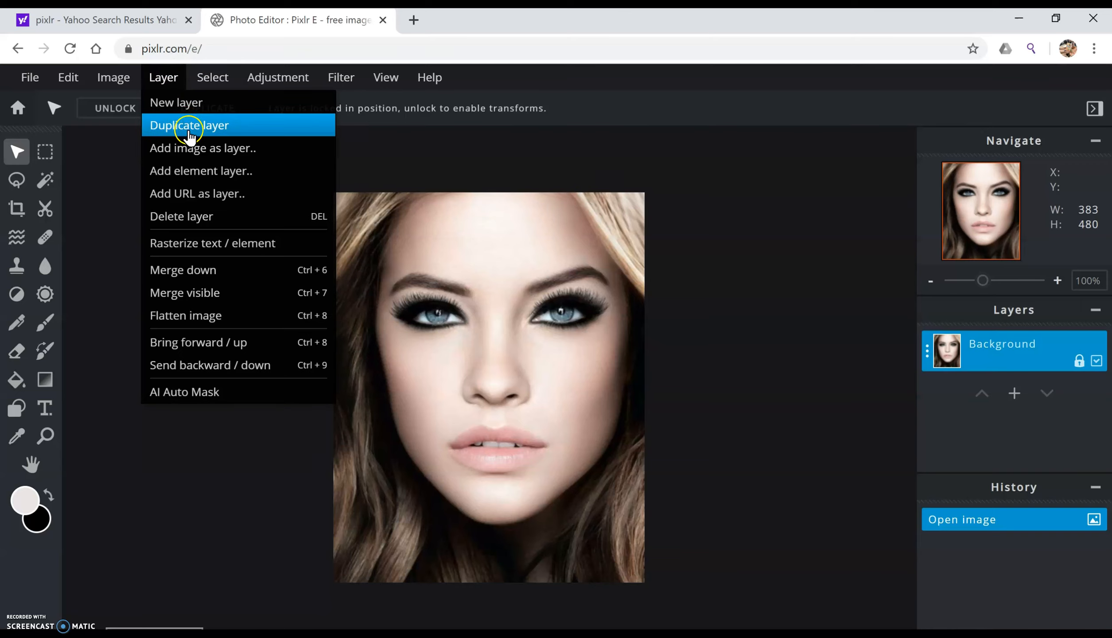
click(202, 150)
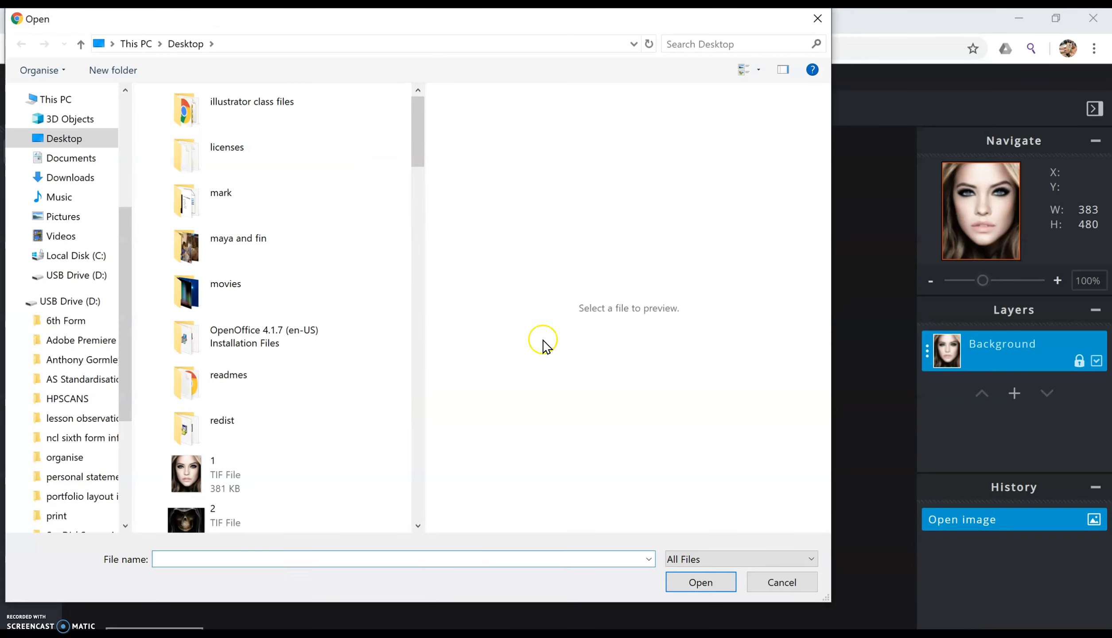
click(217, 516)
click(726, 582)
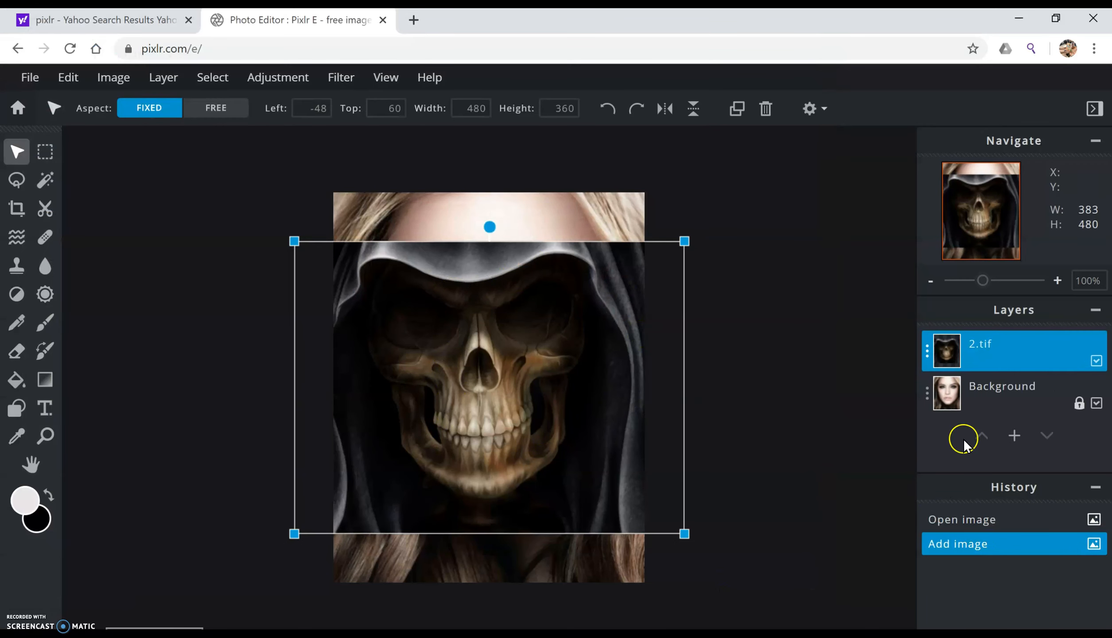
click(927, 355)
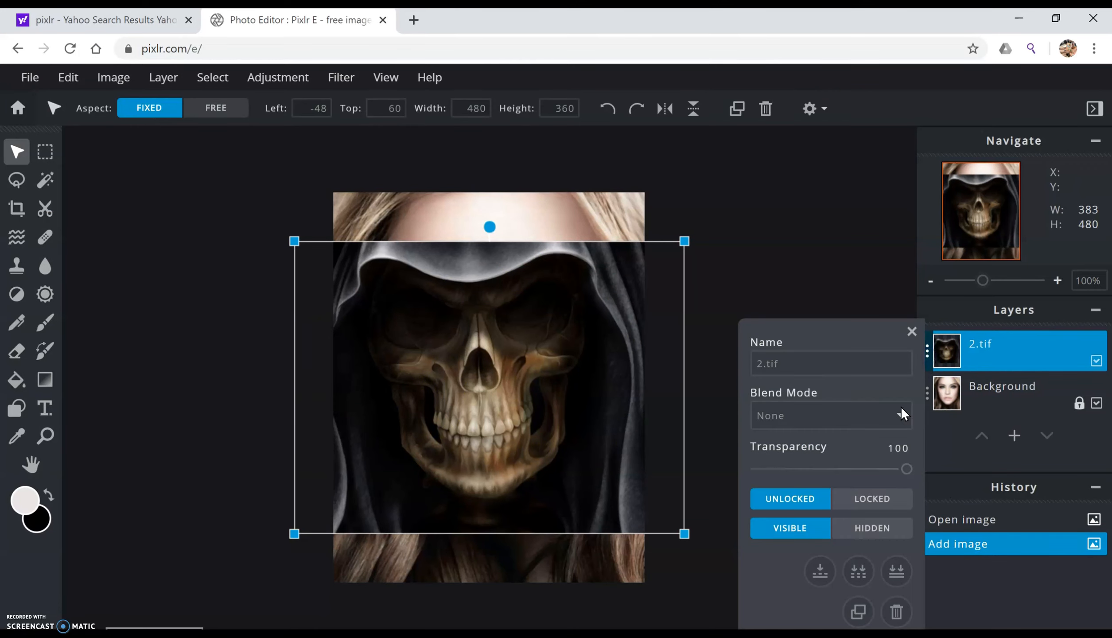
drag(906, 468, 851, 472)
- Enlarge the skull layer to about 538 × 404 and position it so its nose and teeth line up with the woman's face
drag(536, 415, 556, 444)
drag(320, 268, 310, 235)
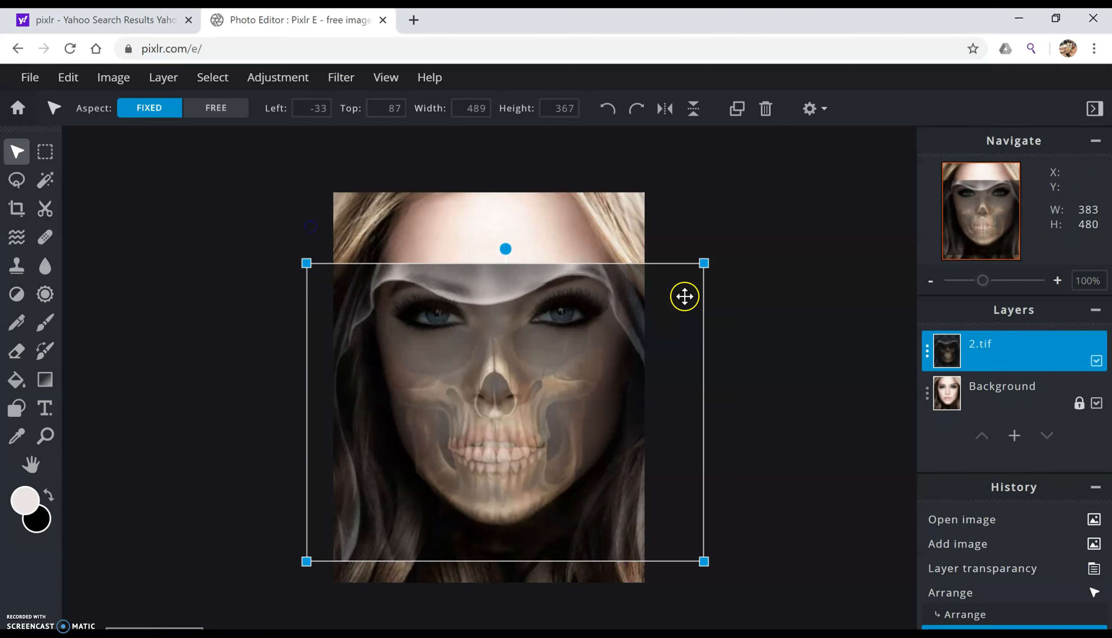
drag(506, 247, 507, 227)
drag(704, 262, 745, 227)
drag(575, 449, 561, 450)
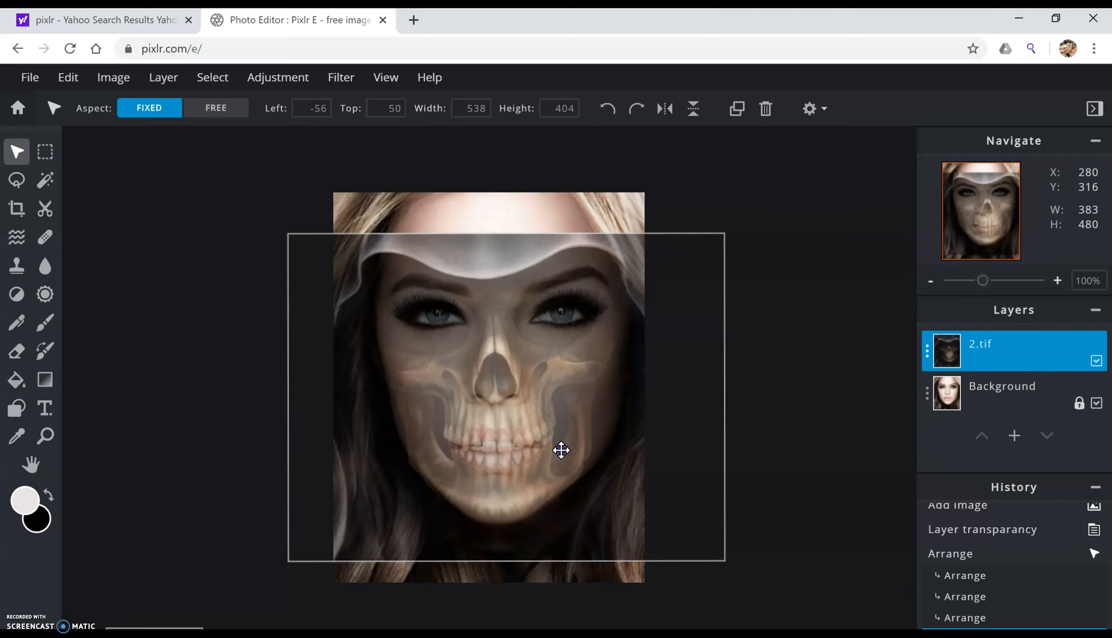
drag(561, 450, 561, 450)
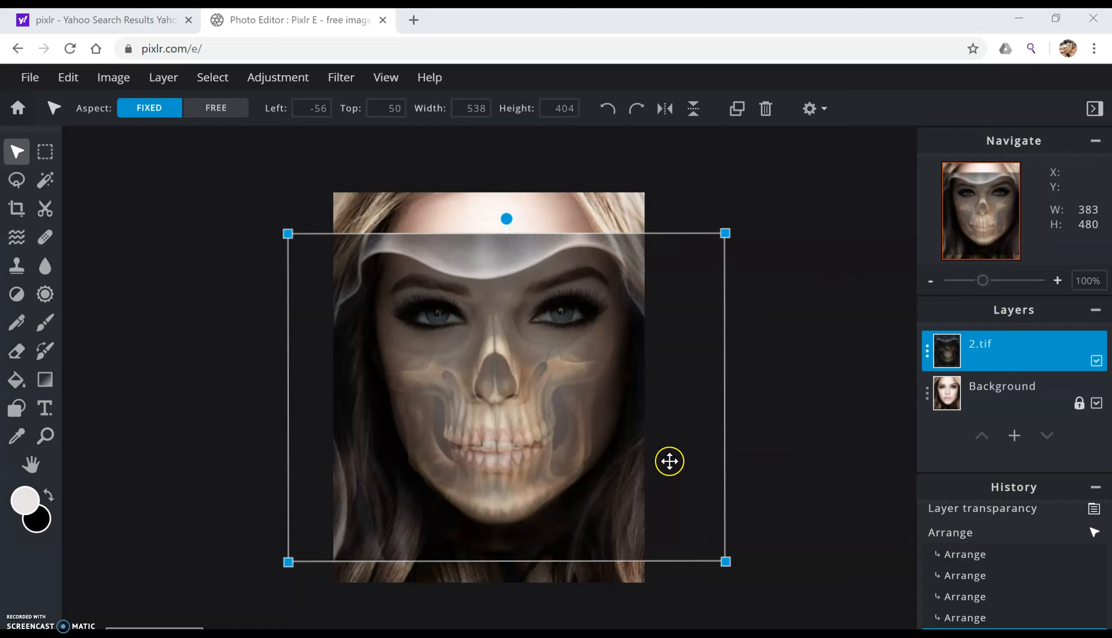
click(756, 364)
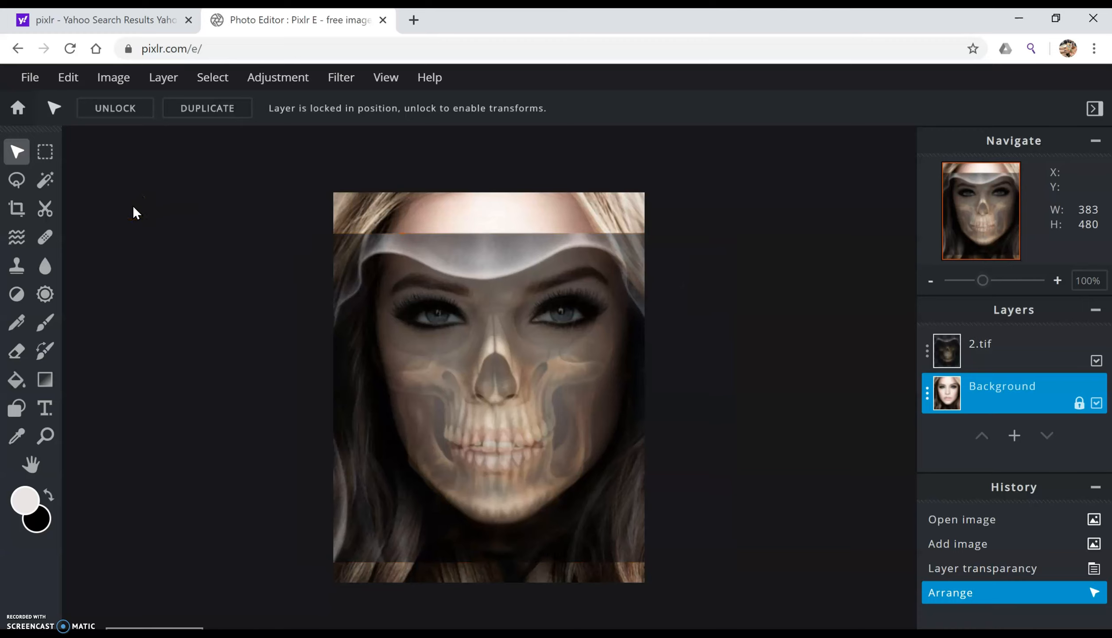
- Set up the Eraser for the 2.tif layer with a soft round 292 px brush, 25% softness and 91% opacity
click(16, 351)
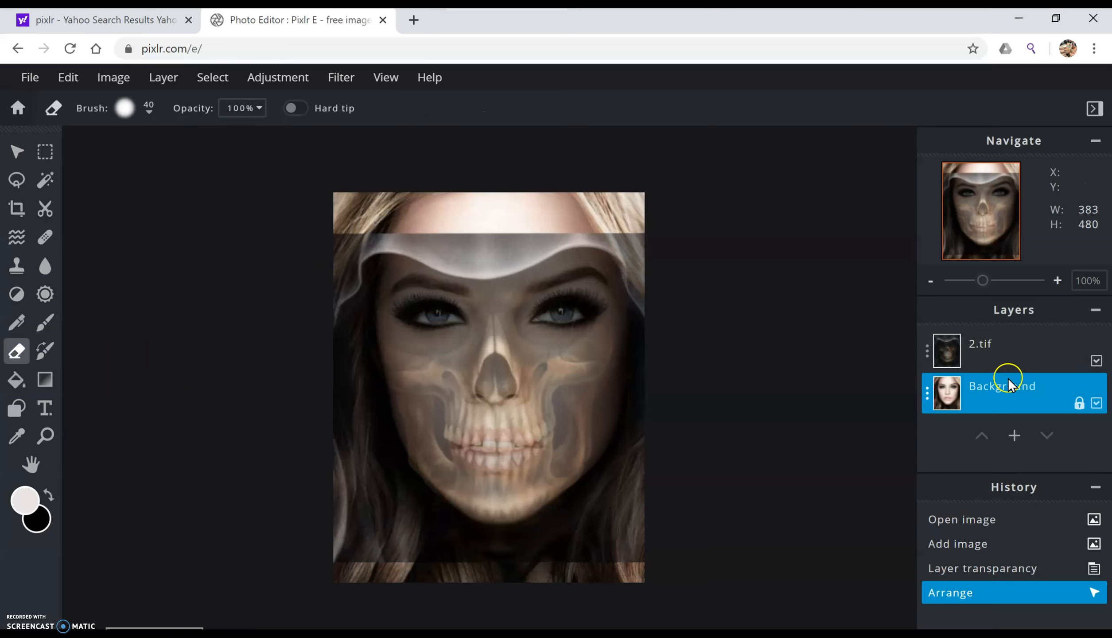
click(989, 345)
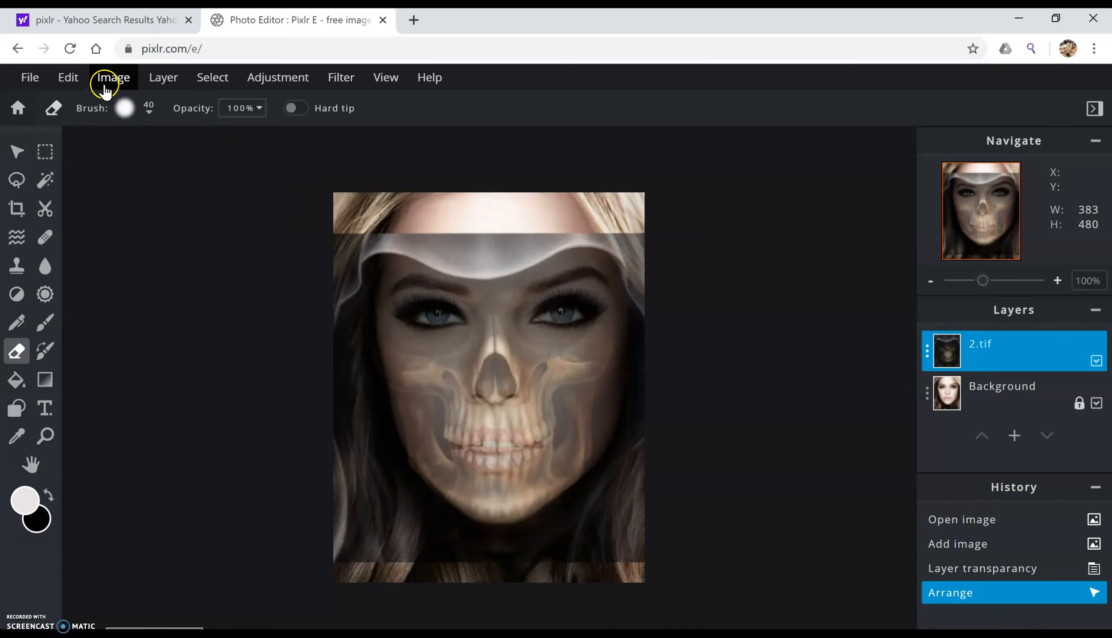
click(258, 107)
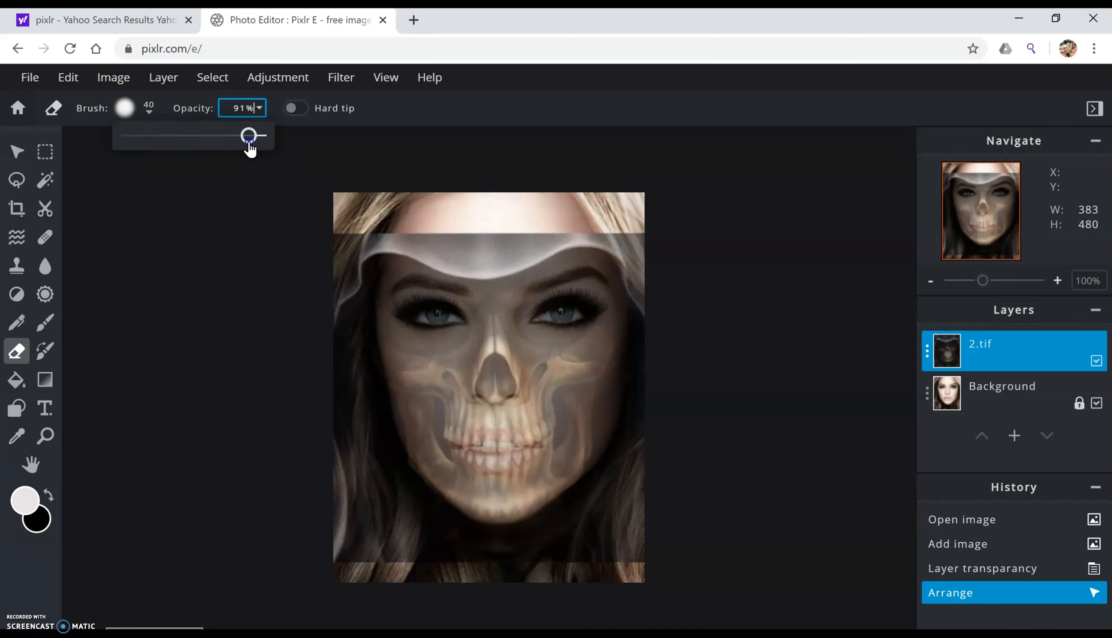
click(118, 108)
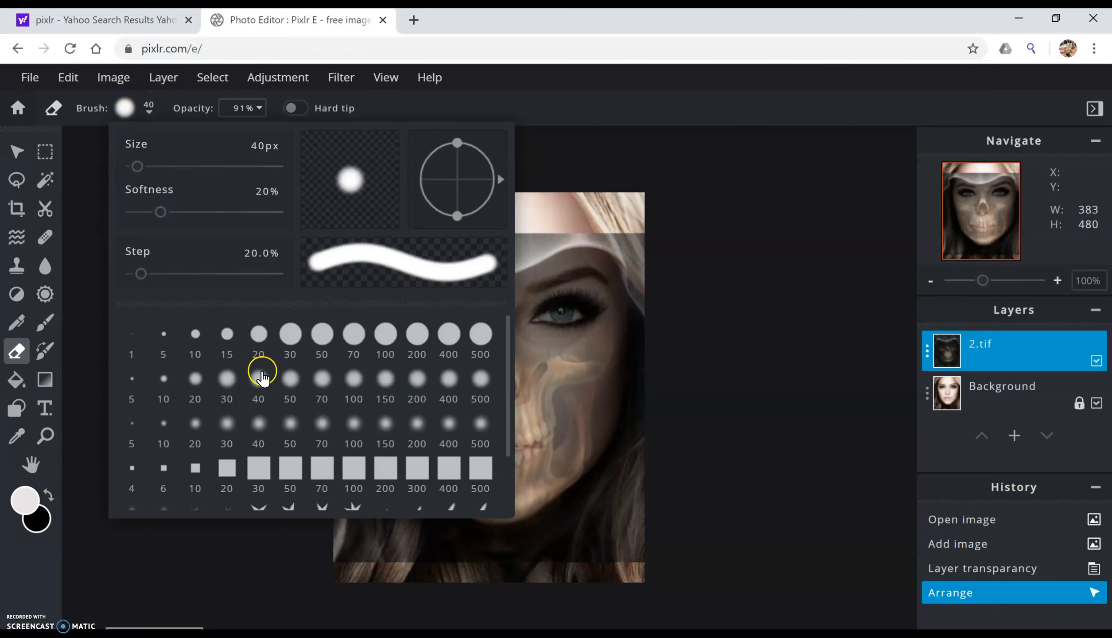
click(261, 379)
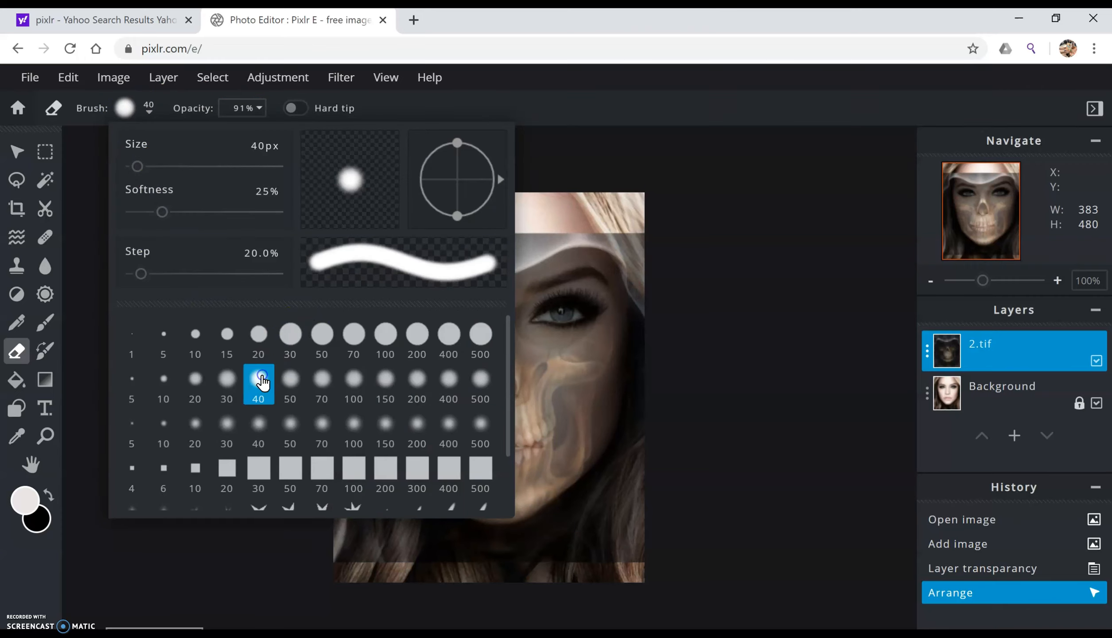
click(174, 166)
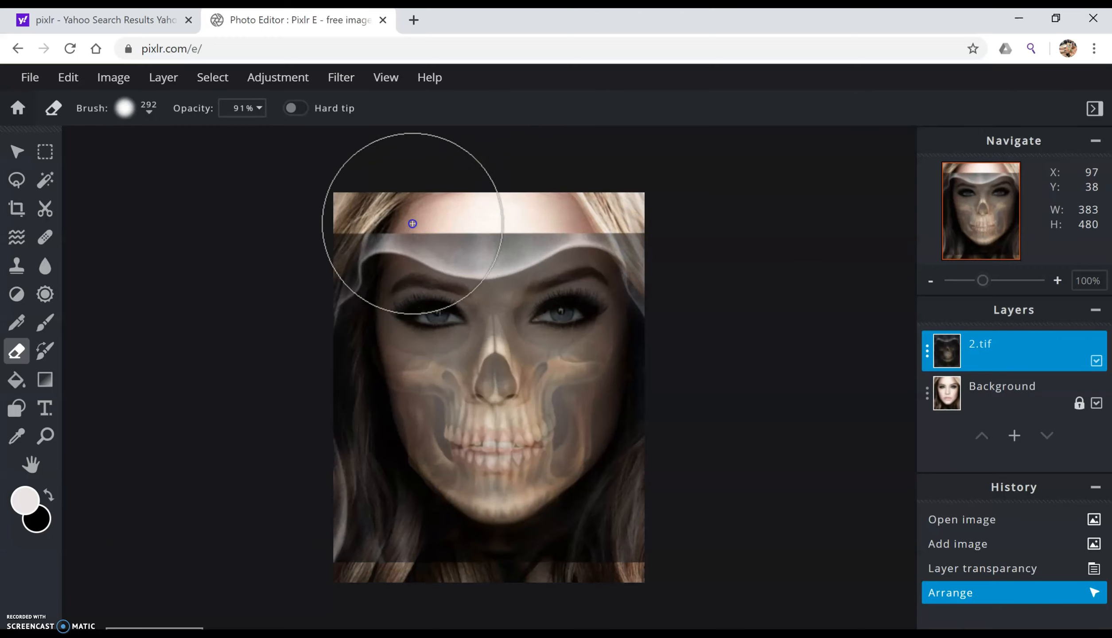
- Erase the skull layer's hard edges across the forehead and along the hair at the bottom of the portrait
mouse_move(361, 229)
mouse_down()
mouse_move(546, 210)
mouse_move(654, 219)
mouse_up()
click(338, 602)
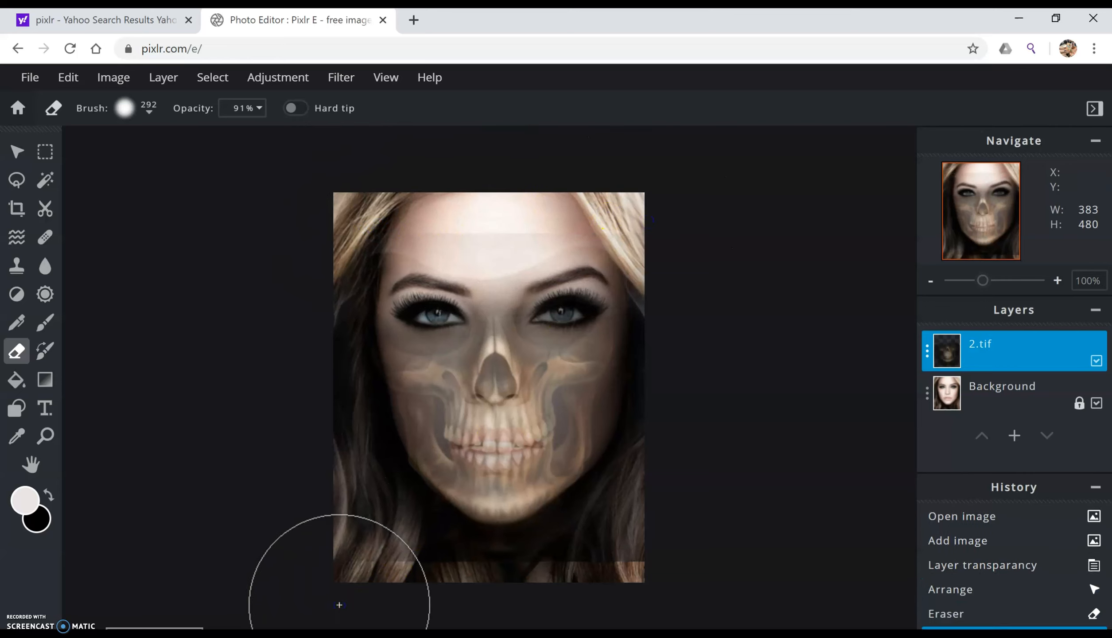
mouse_move(353, 614)
mouse_down()
mouse_move(534, 630)
mouse_move(600, 622)
mouse_move(677, 561)
mouse_up()
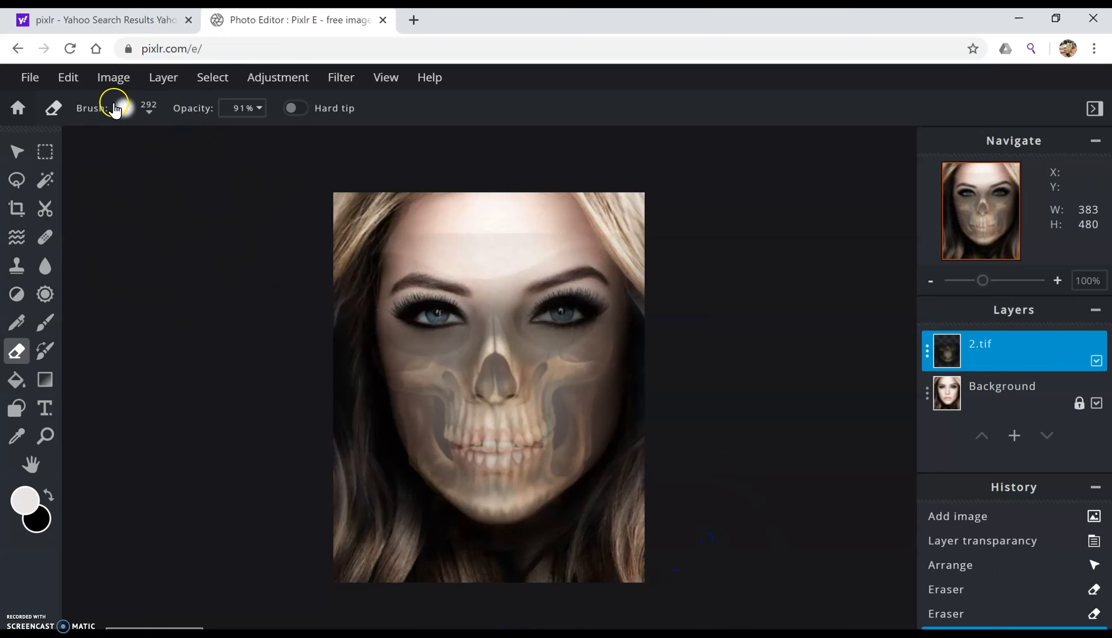
- Erase the skull layer over the eyes and brows with a 125 px brush and set the layer's transparency to 82
click(146, 110)
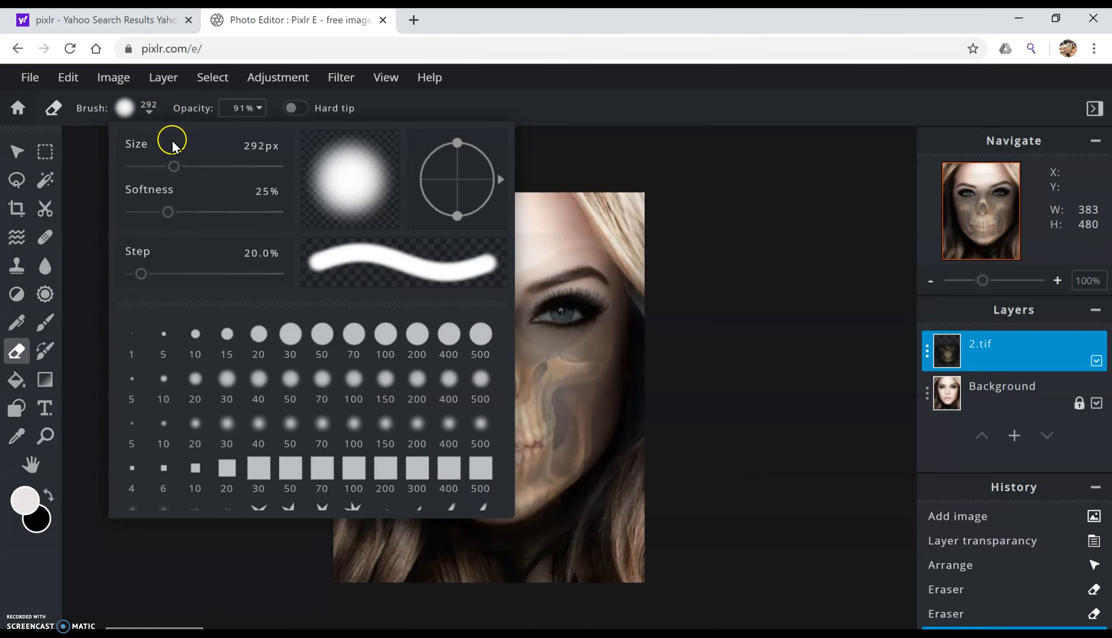
click(729, 337)
mouse_move(984, 281)
mouse_down()
mouse_move(995, 283)
mouse_move(984, 282)
mouse_up()
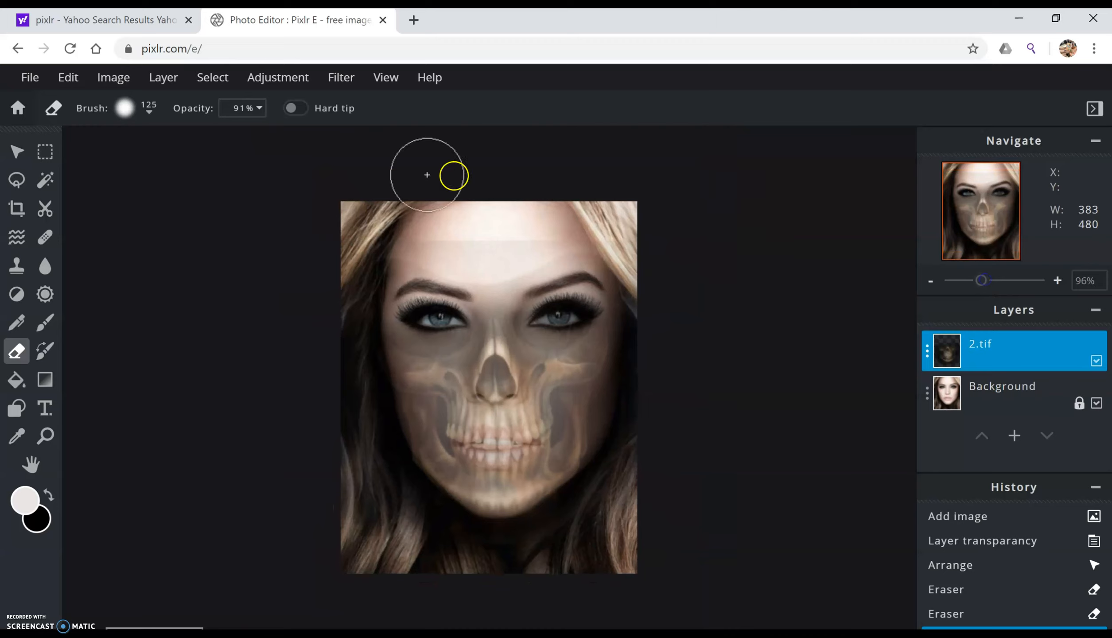
mouse_move(460, 266)
mouse_down()
mouse_move(649, 262)
mouse_move(410, 292)
mouse_move(434, 329)
mouse_move(462, 308)
mouse_move(503, 303)
mouse_move(505, 280)
mouse_move(544, 301)
mouse_move(519, 291)
mouse_move(525, 301)
mouse_move(629, 296)
mouse_up()
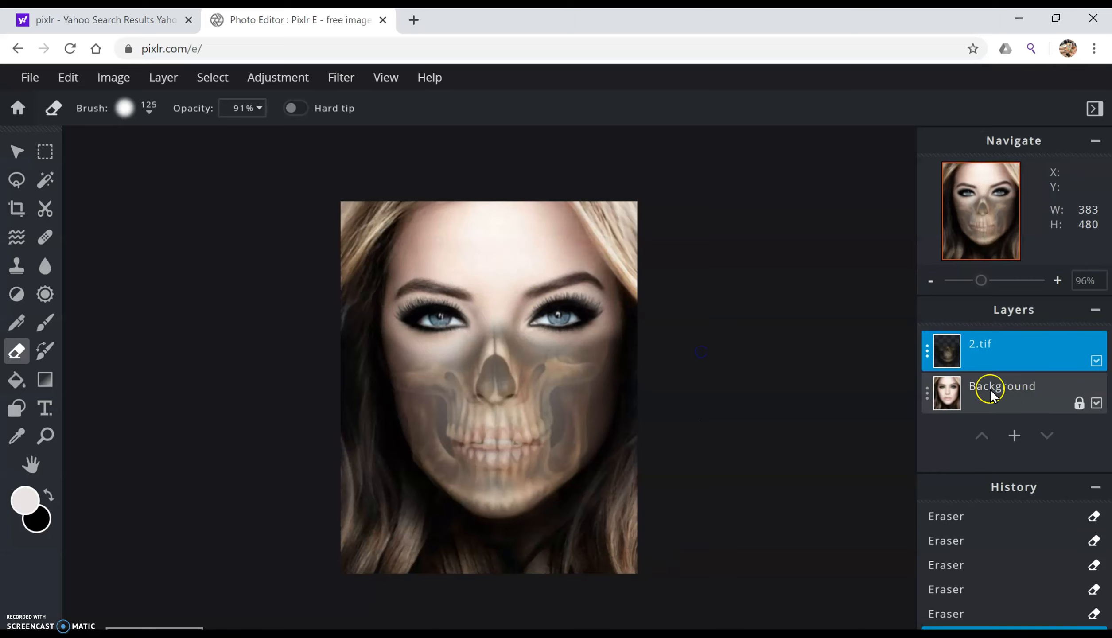
click(928, 358)
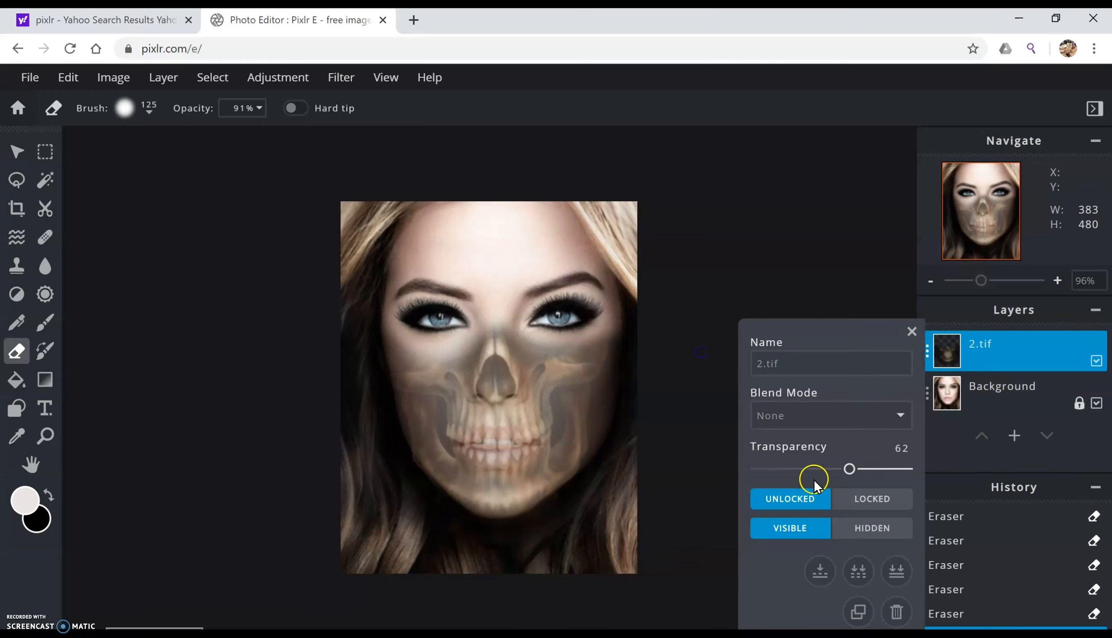
drag(853, 470, 866, 470)
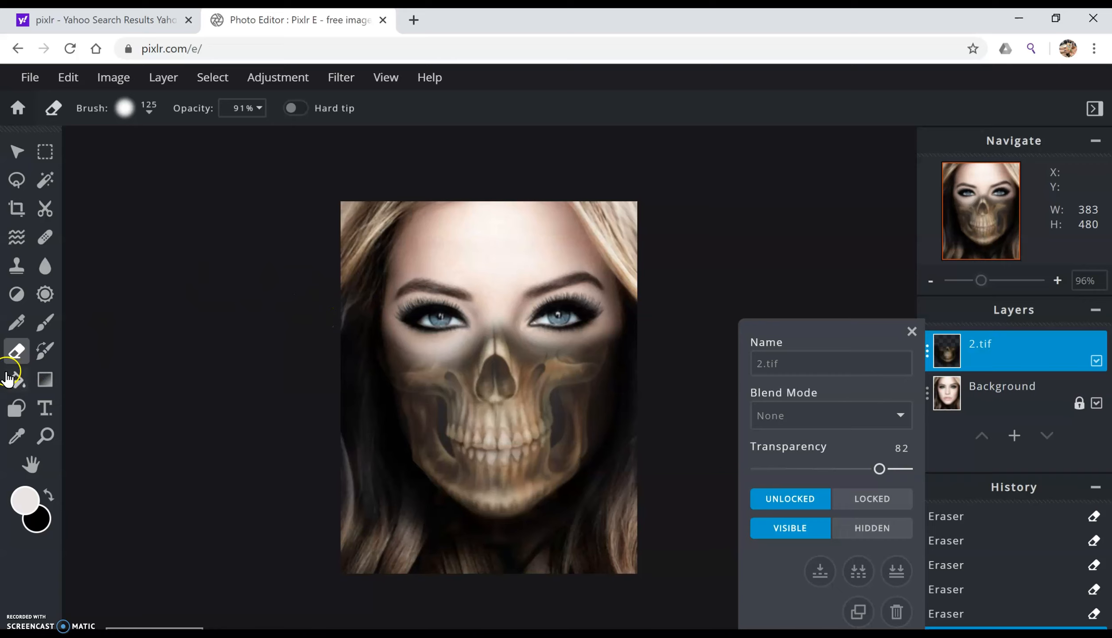
- Choose the 50 px soft four-pointed star brush for the Draw tool, and return to the Eraser
click(45, 328)
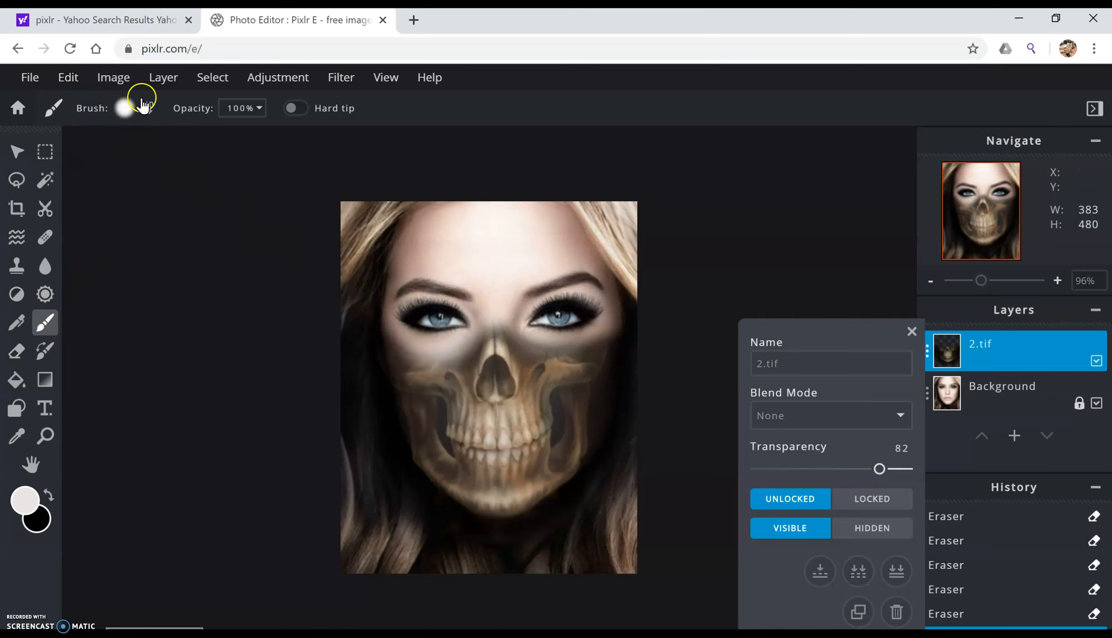
click(128, 107)
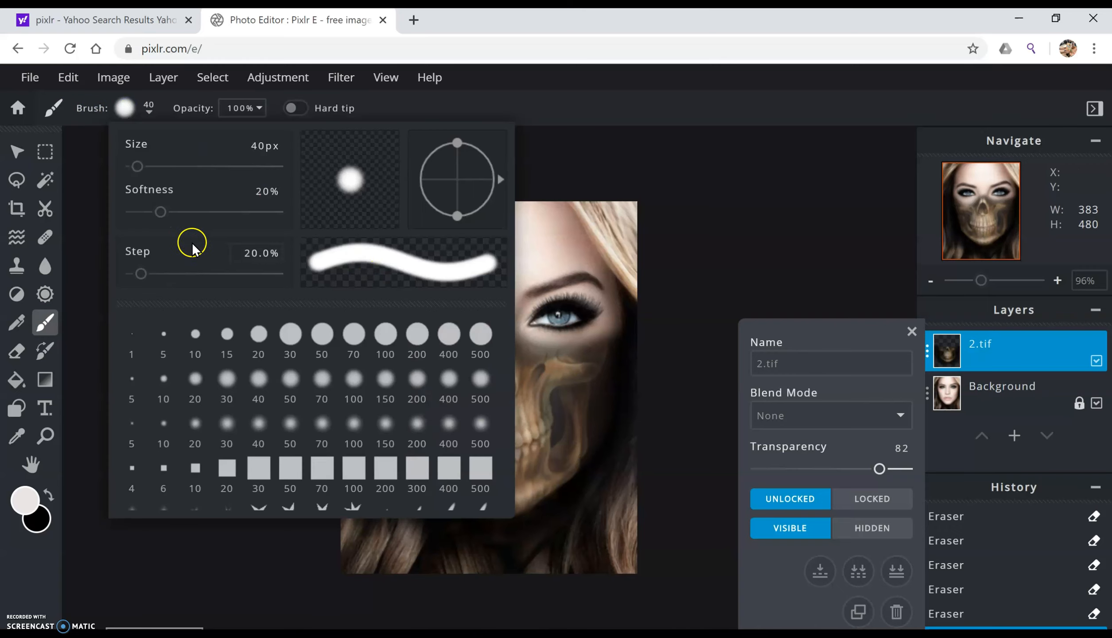
scroll(339, 380, down, 2)
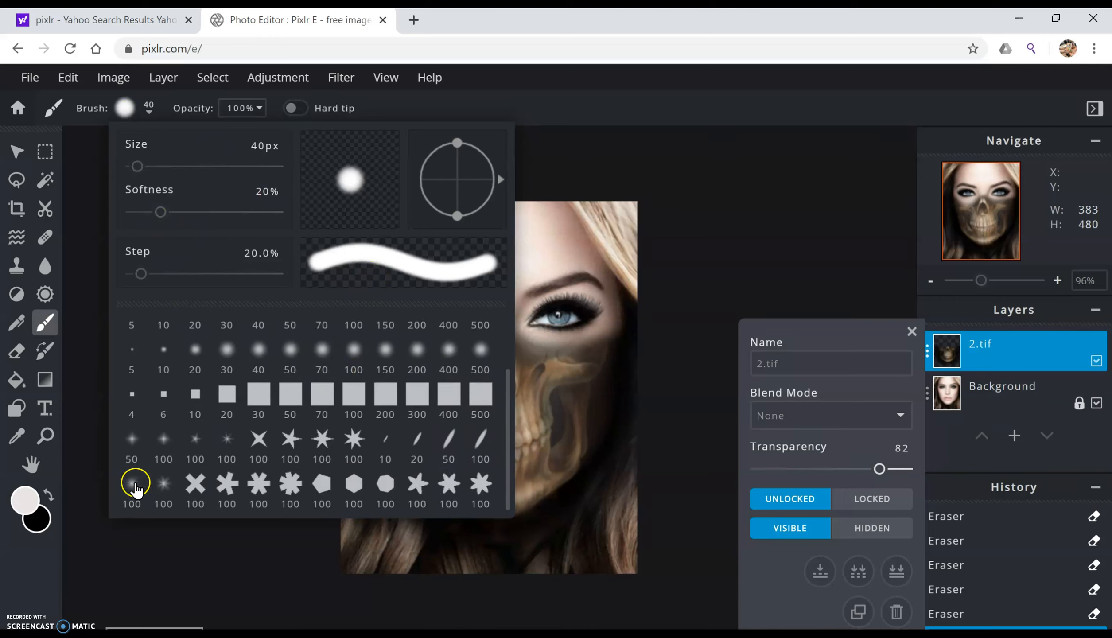
click(132, 439)
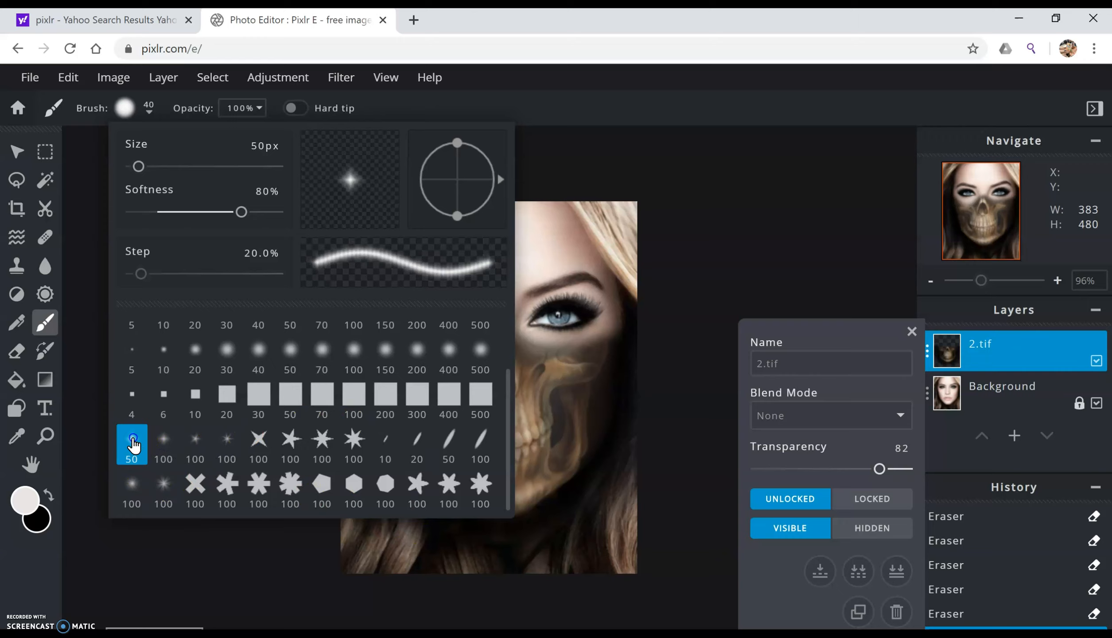
click(78, 332)
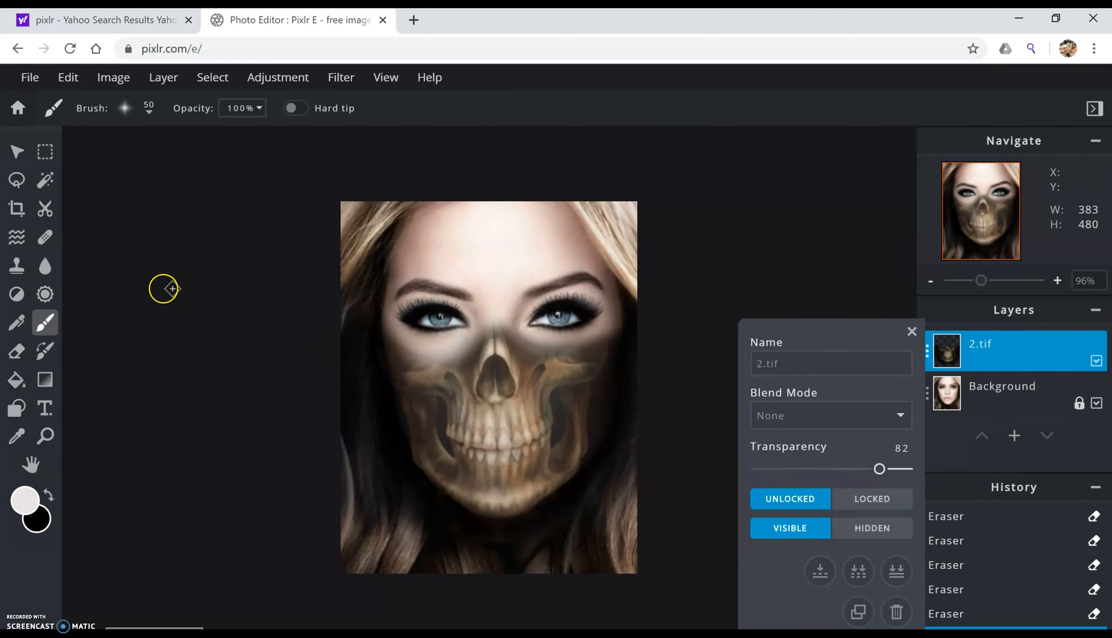
click(16, 351)
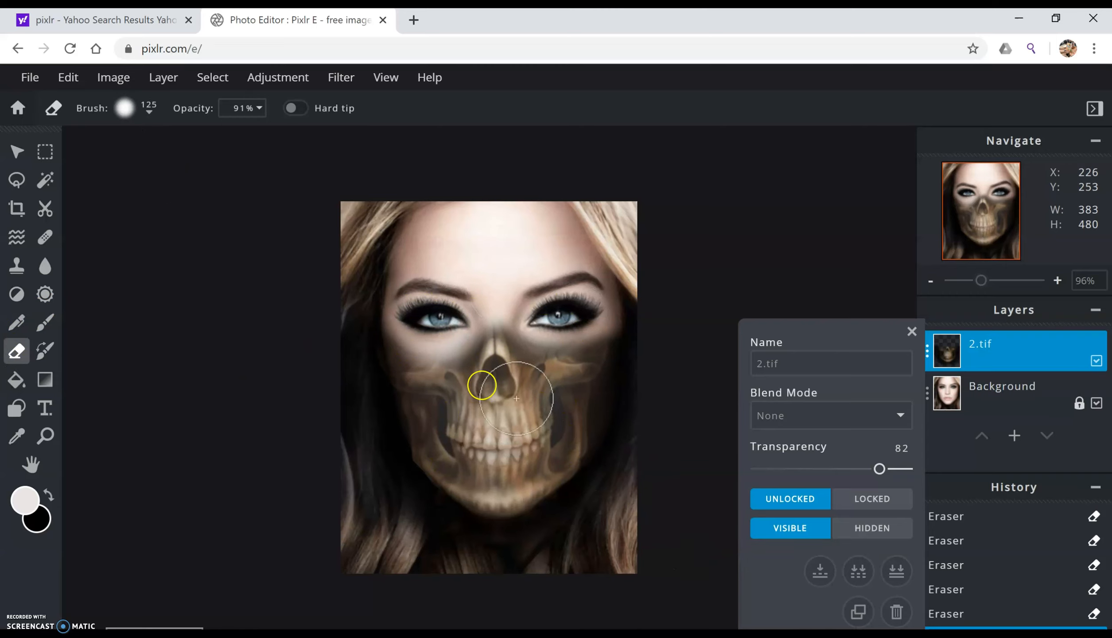
- Set up the toning tool on the Background layer to darken shadows with a 110 px brush at 30 strength
click(978, 394)
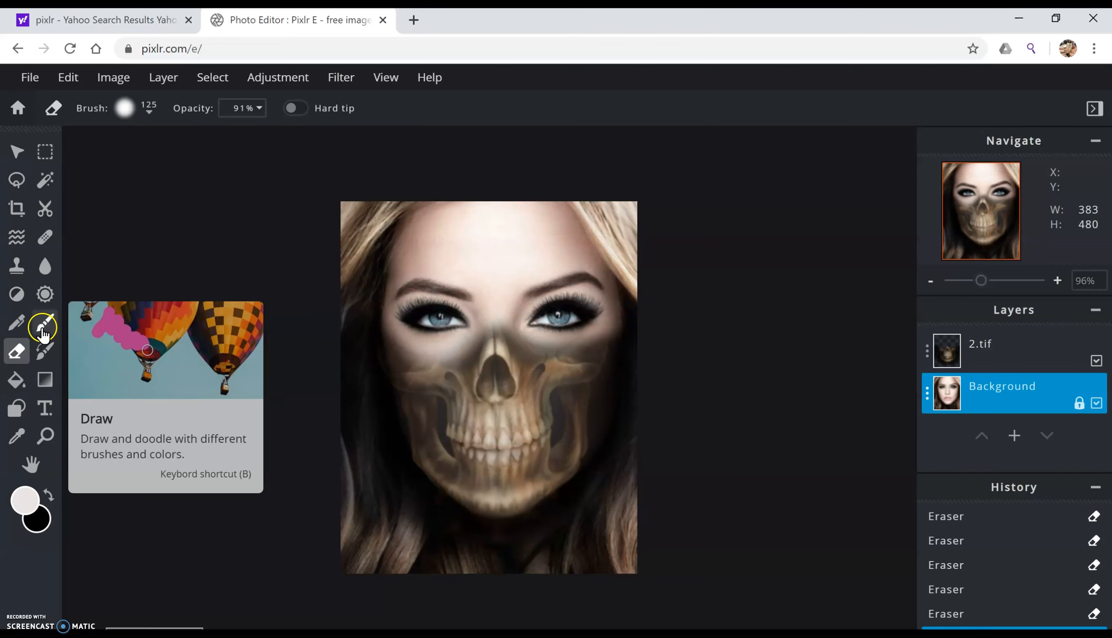
click(17, 294)
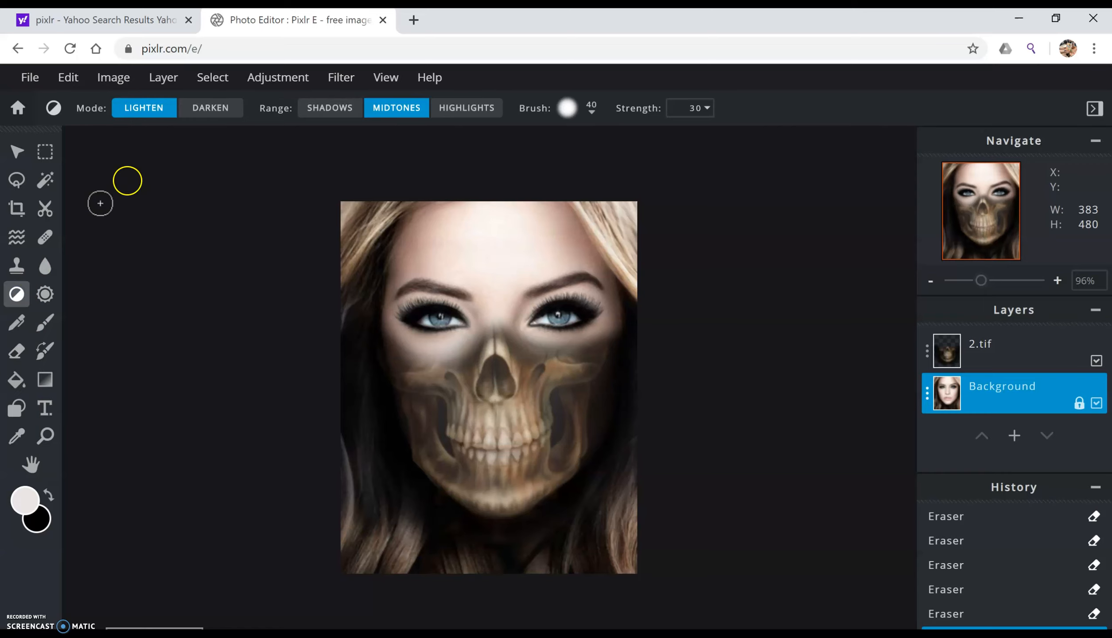
click(221, 109)
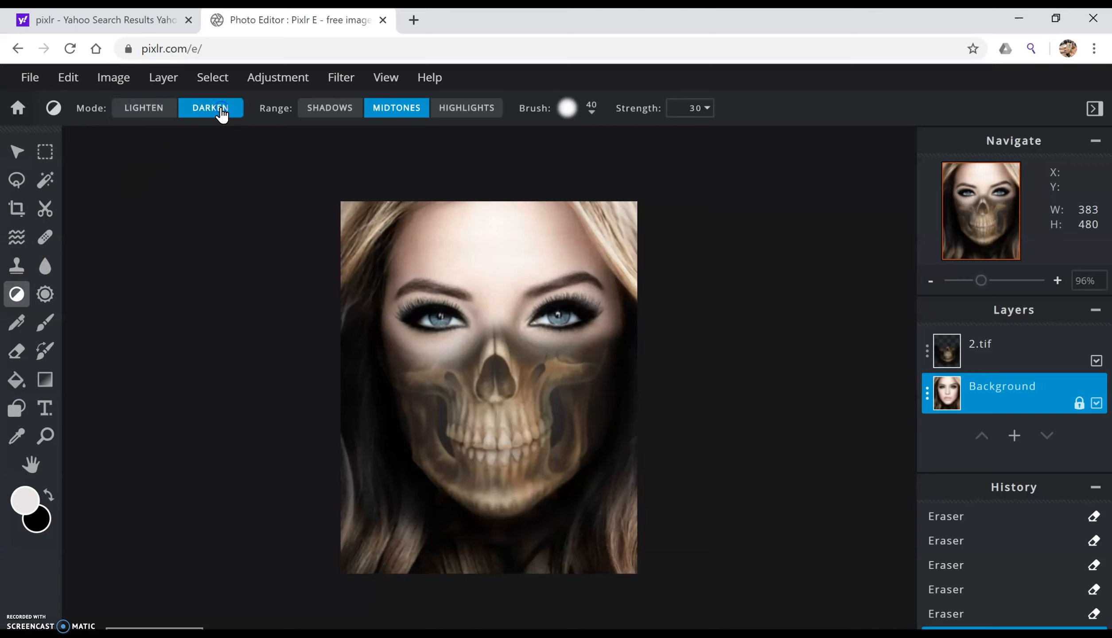
click(335, 111)
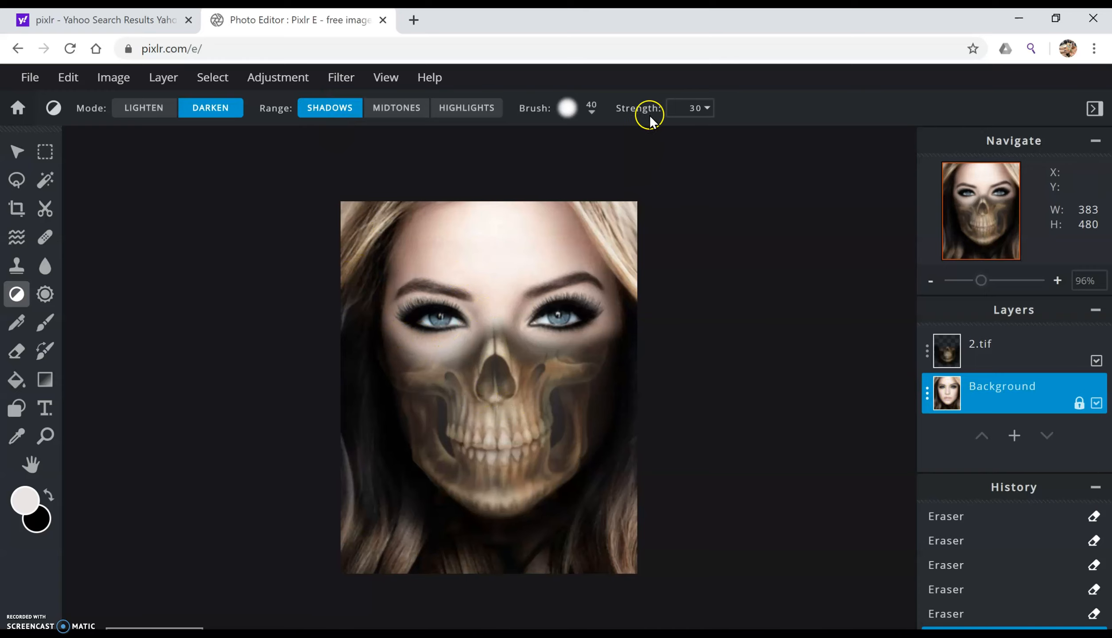
click(592, 109)
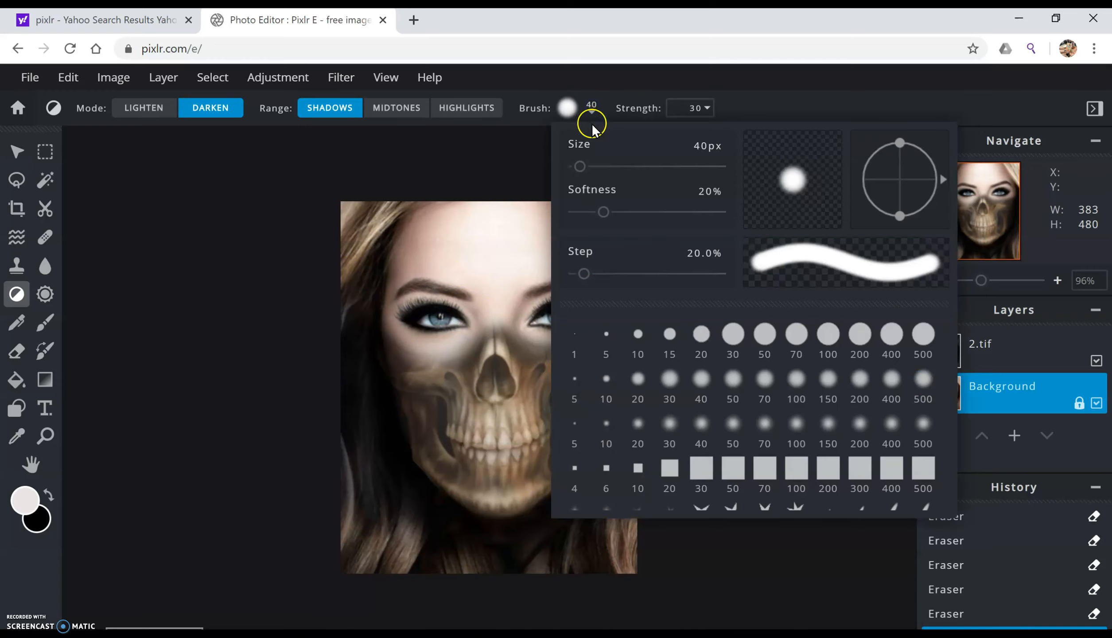
click(591, 165)
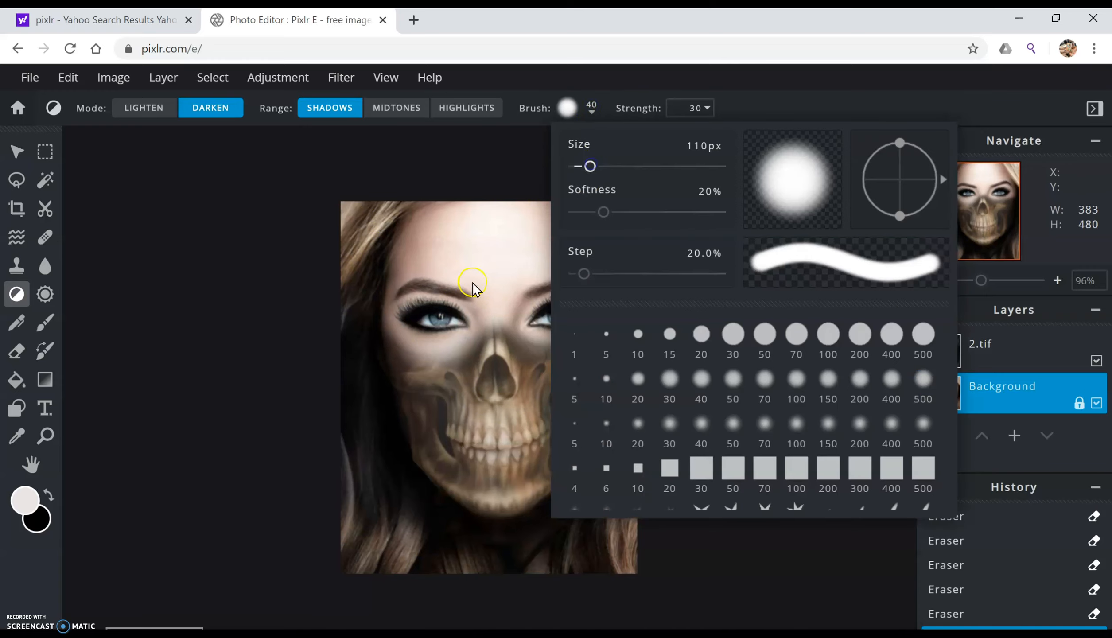
- Darken the Background layer's shadows around both eyes and along the sides of the face toward the chin
click(401, 330)
mouse_move(499, 366)
mouse_down()
mouse_move(478, 341)
mouse_move(460, 357)
mouse_move(403, 353)
mouse_move(468, 362)
mouse_move(530, 324)
mouse_move(589, 356)
mouse_move(612, 345)
mouse_move(542, 362)
mouse_move(494, 338)
mouse_move(523, 344)
mouse_move(429, 352)
mouse_move(398, 338)
mouse_move(472, 351)
mouse_move(512, 384)
mouse_move(454, 402)
mouse_move(603, 361)
mouse_move(638, 382)
mouse_move(524, 405)
mouse_move(282, 322)
mouse_move(409, 330)
mouse_move(389, 326)
mouse_move(388, 349)
mouse_move(405, 370)
mouse_move(481, 383)
mouse_move(460, 397)
mouse_move(534, 386)
mouse_move(599, 341)
mouse_move(604, 315)
mouse_up()
click(421, 357)
mouse_move(604, 327)
mouse_down()
mouse_move(631, 304)
mouse_move(574, 440)
mouse_move(510, 477)
mouse_up()
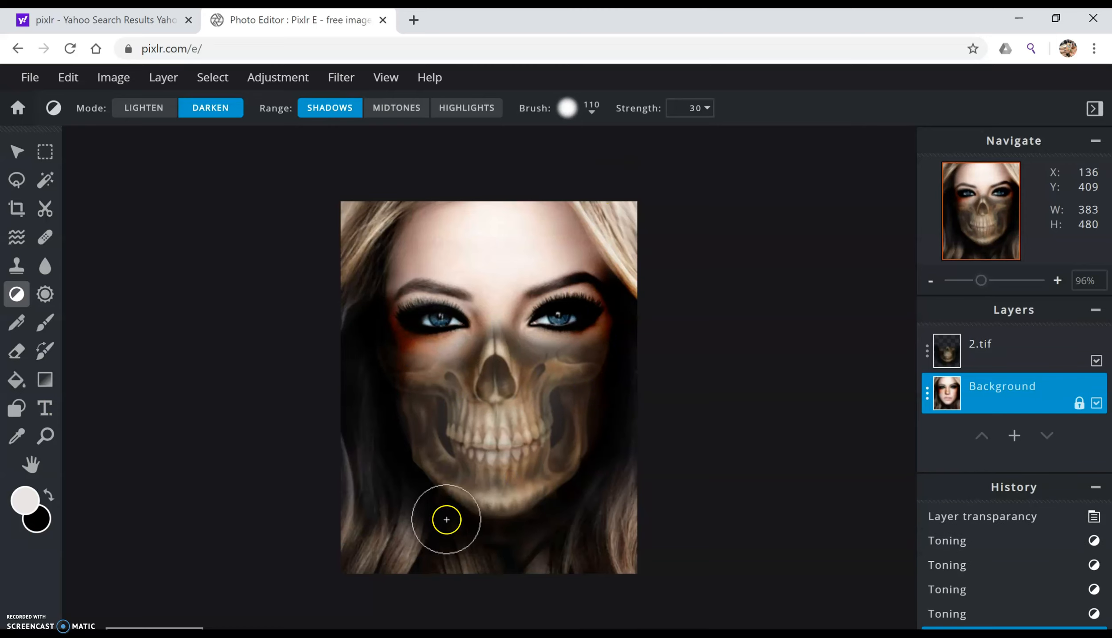
- Add the image file 3 from the Desktop as a new layer and set its transparency to 39
click(1003, 281)
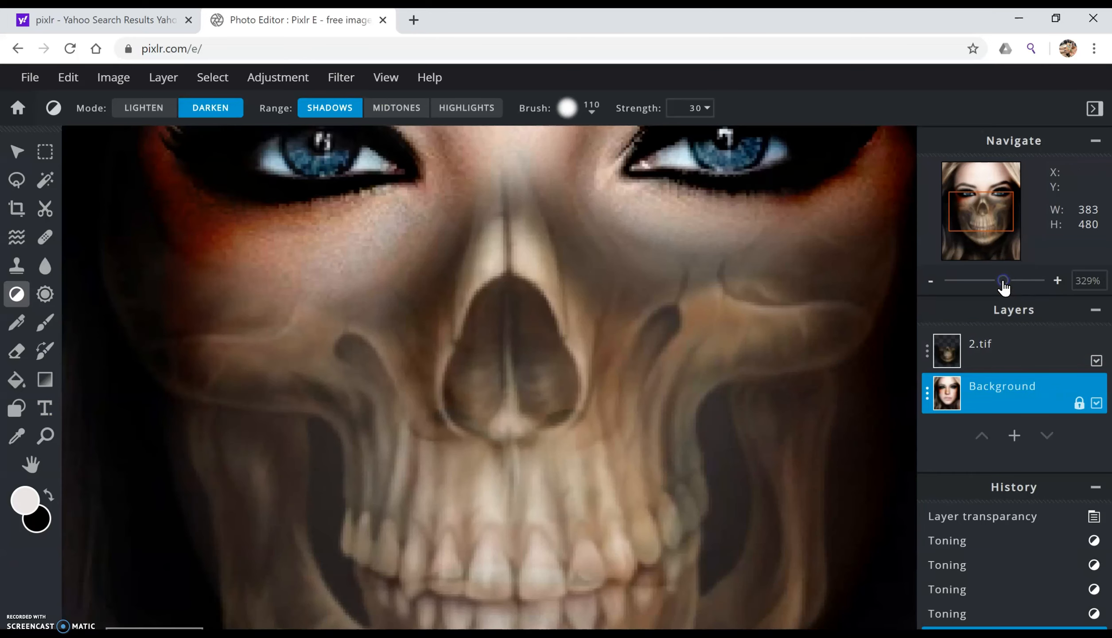
scroll(455, 431, down, 5)
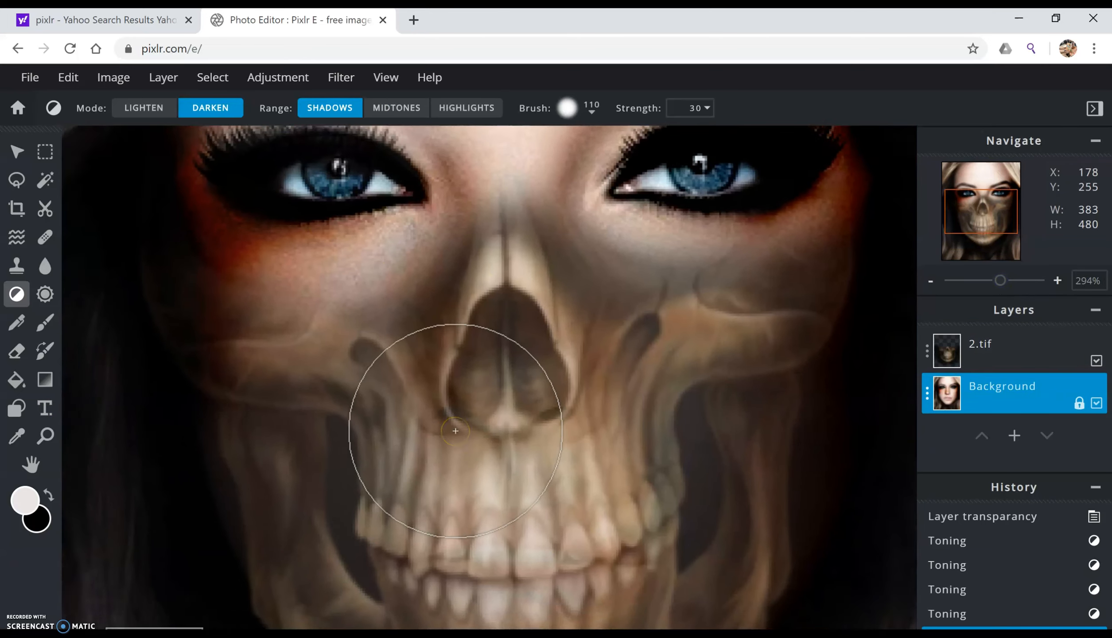
scroll(456, 431, down, 1)
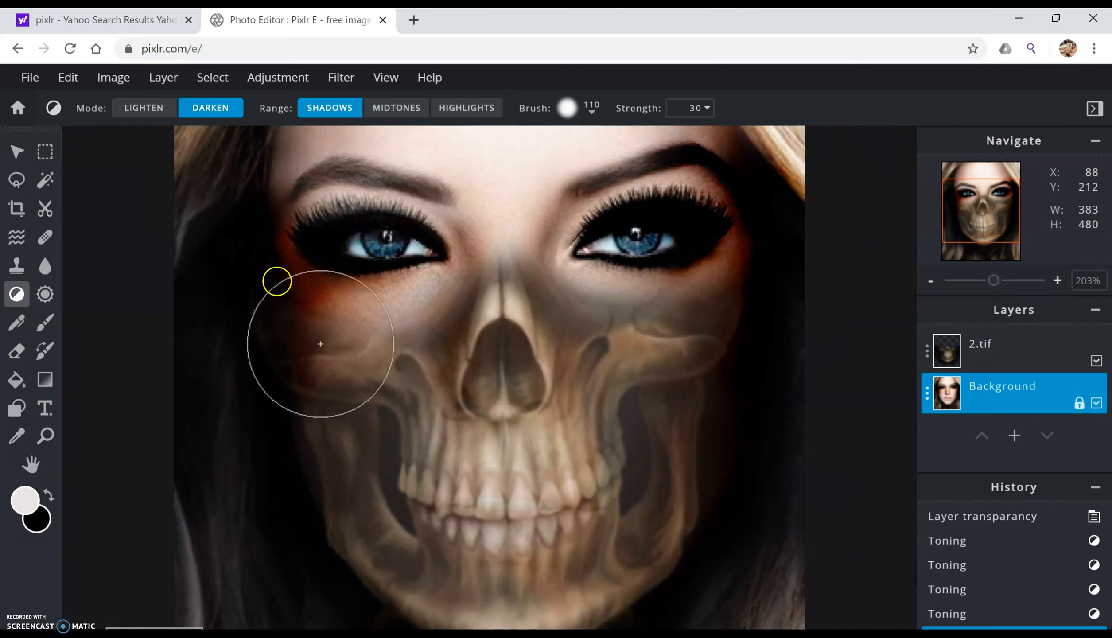
click(124, 79)
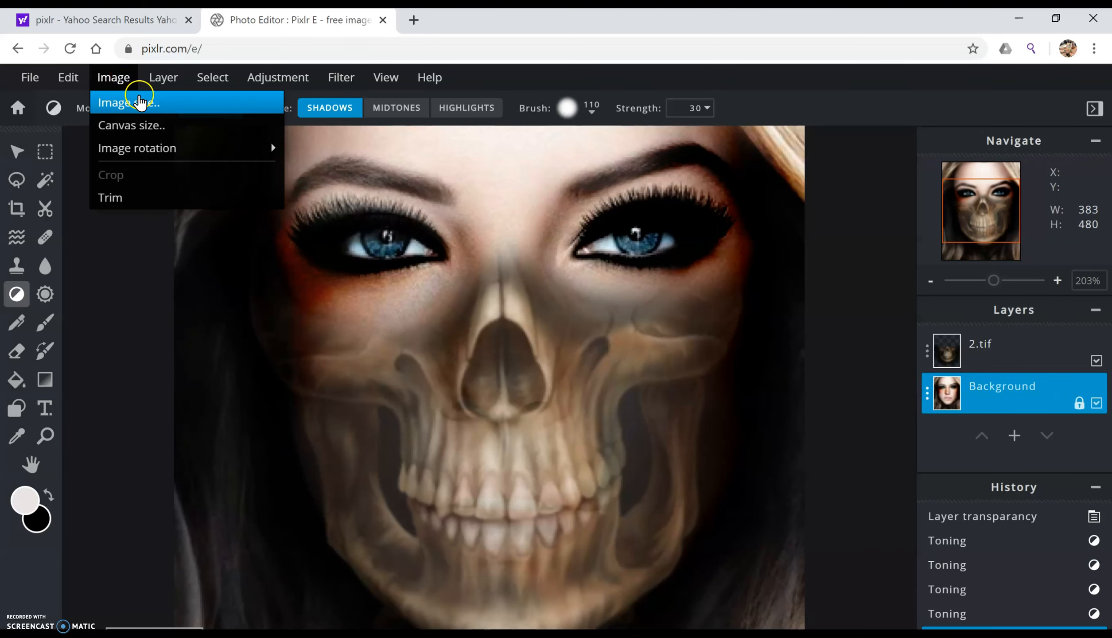
click(162, 78)
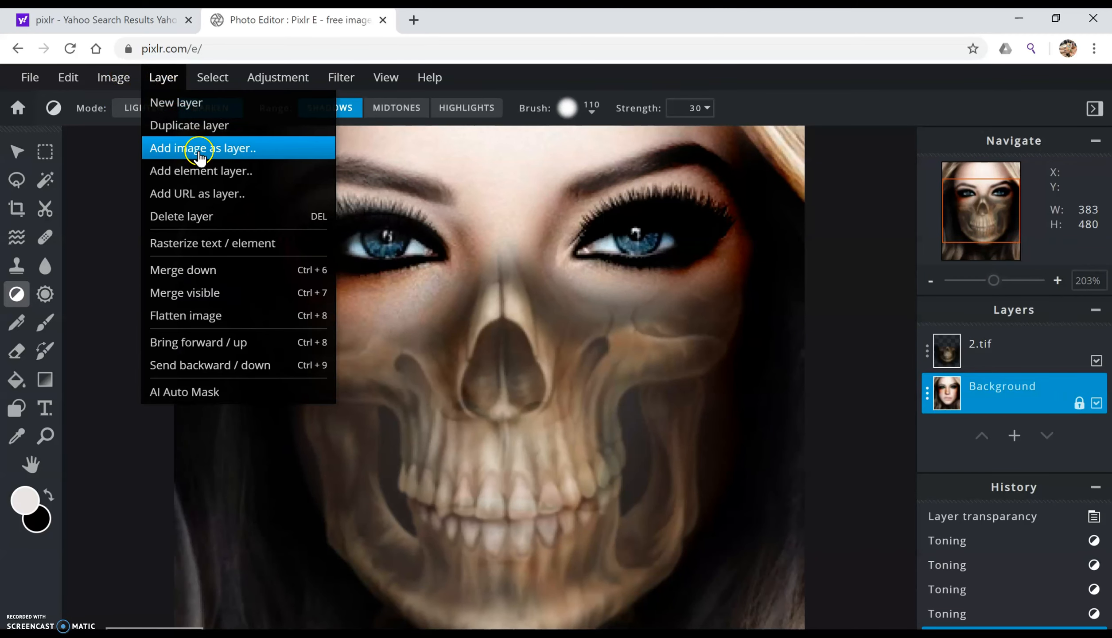
click(241, 150)
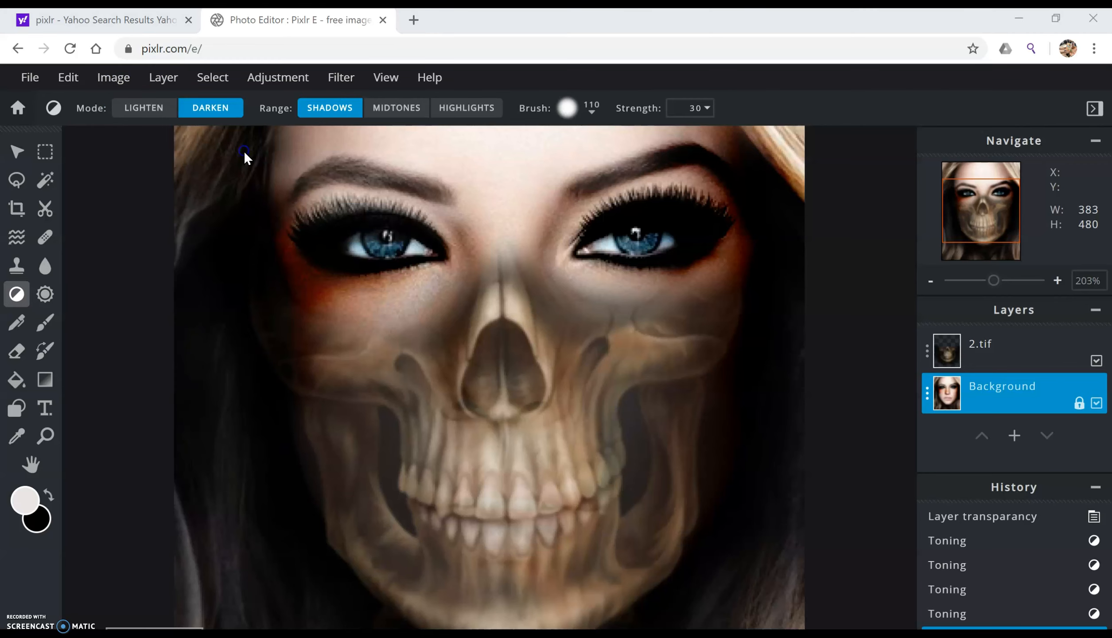
scroll(272, 439, down, 5)
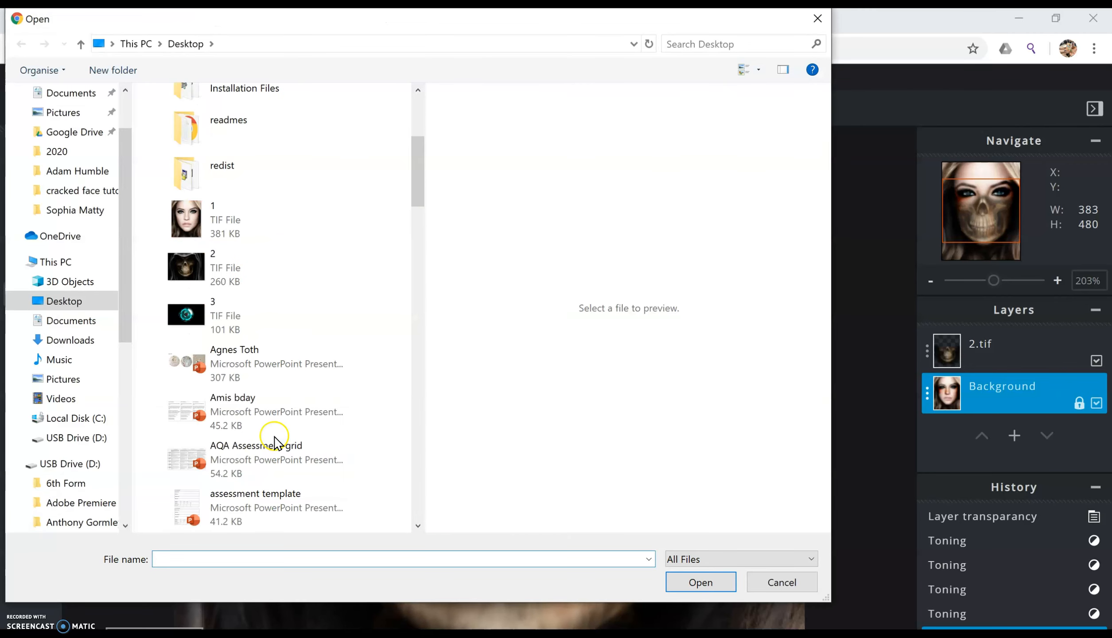
click(226, 323)
click(702, 589)
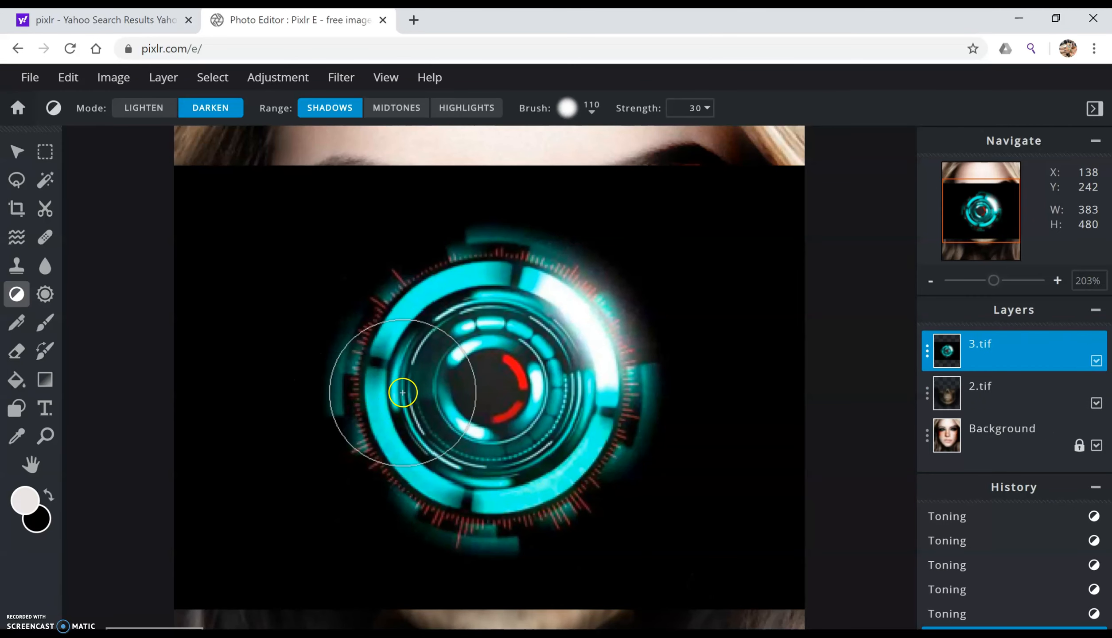
click(931, 362)
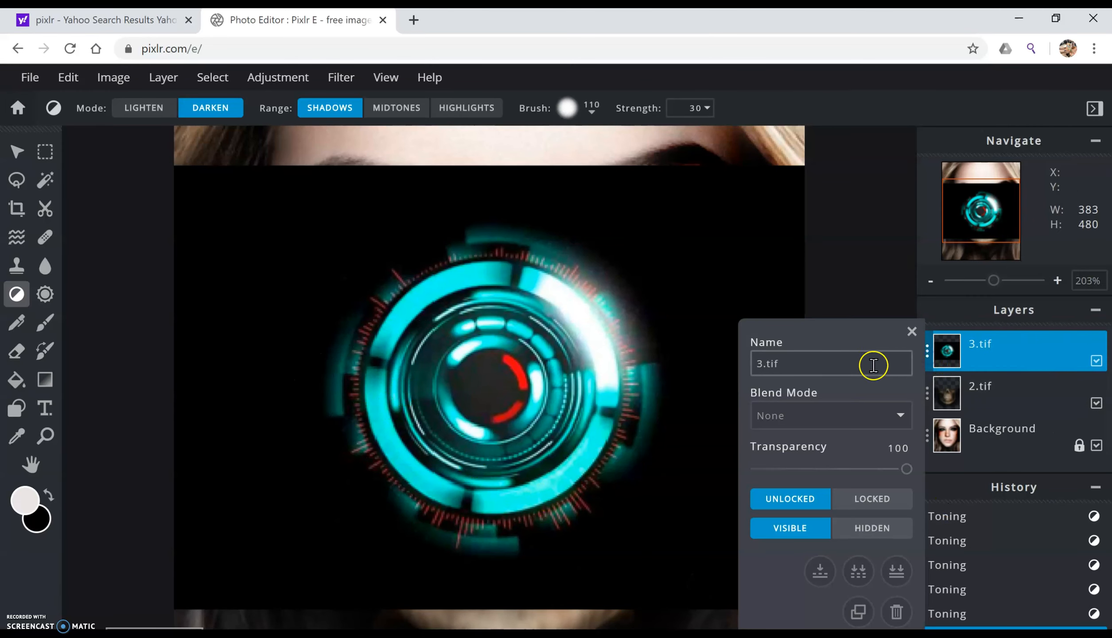
drag(807, 466, 817, 472)
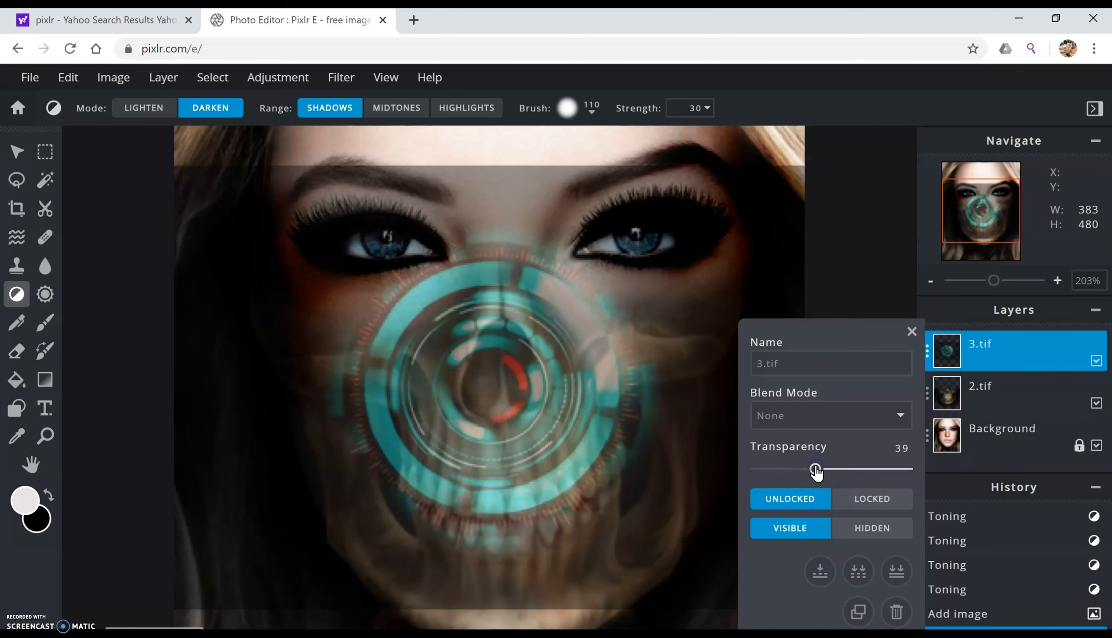
- Shrink the 3.tif layer proportionally to about 125 by 70 px and place it over the portrait's left-hand eye
click(18, 150)
click(328, 239)
drag(95, 166, 588, 452)
drag(732, 541, 373, 243)
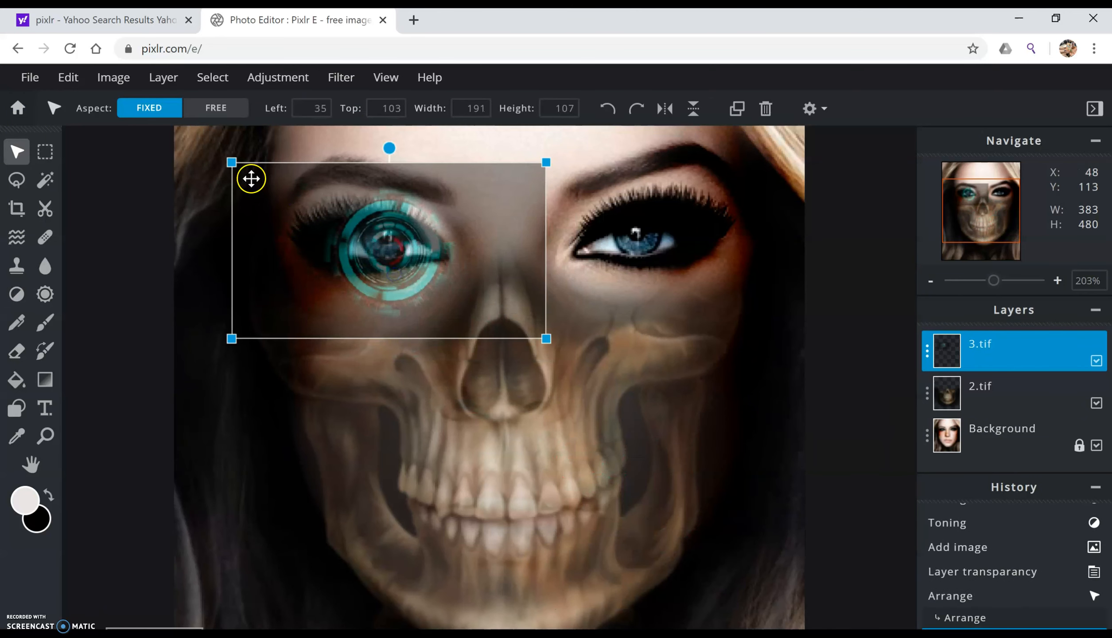
drag(234, 164, 341, 224)
drag(451, 287, 389, 238)
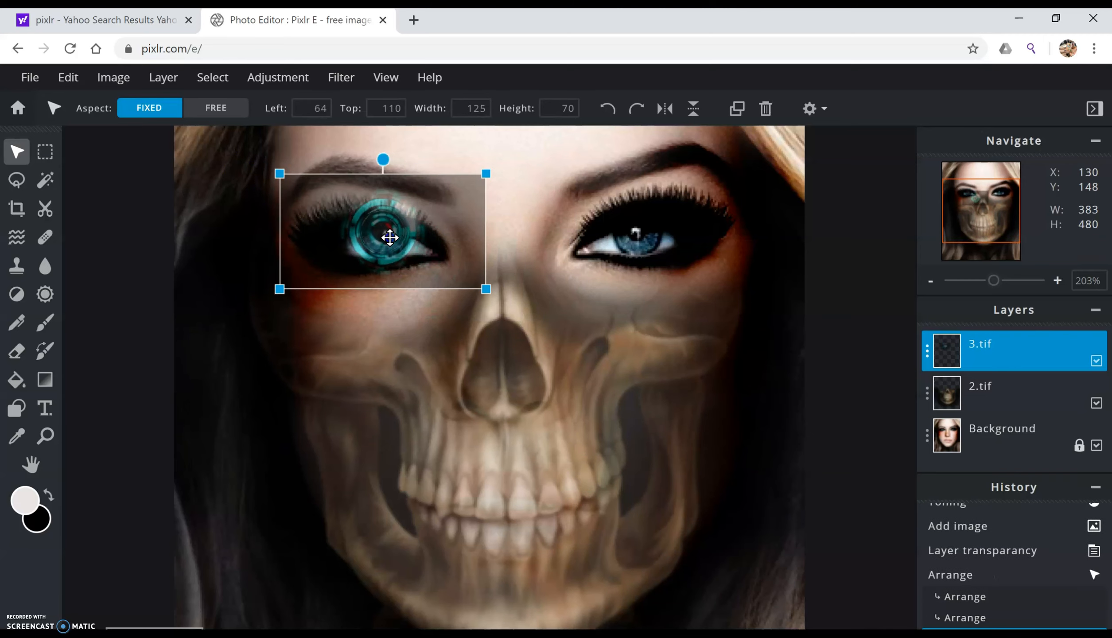
- Reduce the 3.tif layer to about 93 by 52 px and nudge its glowing circle exactly over the iris
drag(486, 174, 466, 185)
mouse_move(385, 236)
mouse_down()
mouse_move(393, 248)
mouse_move(399, 234)
mouse_up()
drag(478, 180, 444, 204)
drag(394, 241, 407, 238)
key(Right)
key(Right)
key(Right)
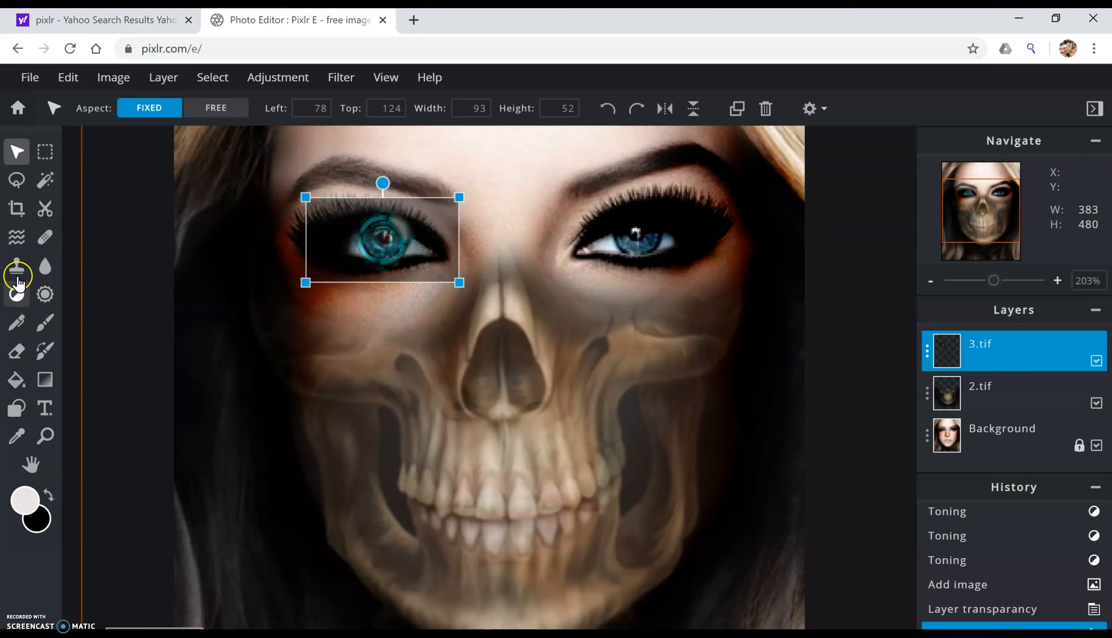
- Set up the Eraser with the 10 px hard round brush preset for the 3.tif layer
click(16, 351)
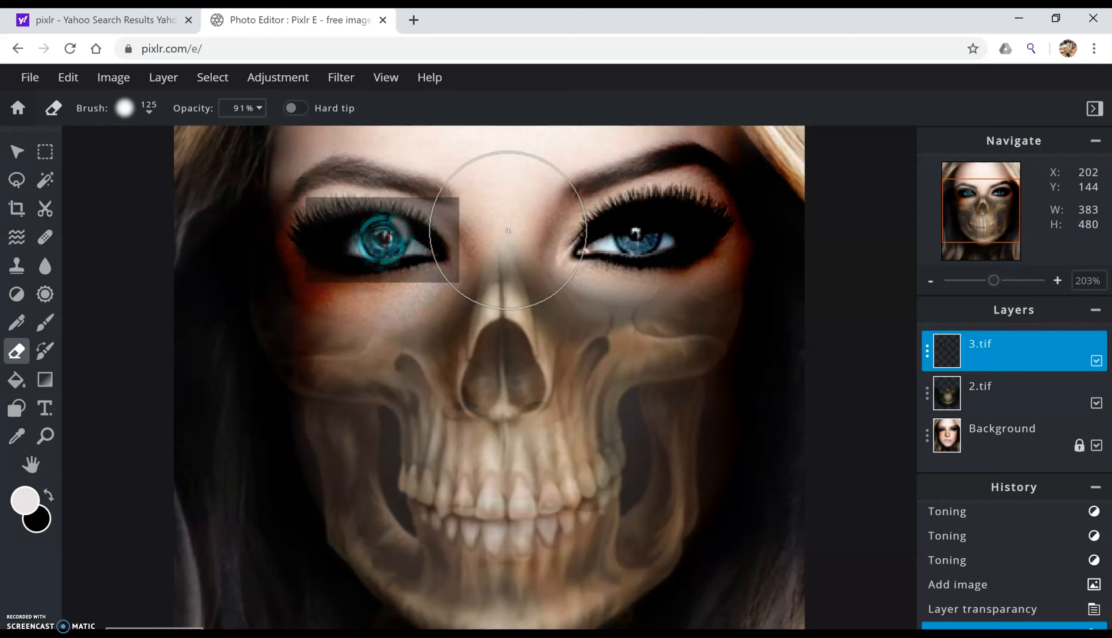
click(150, 111)
drag(150, 167, 142, 168)
click(196, 339)
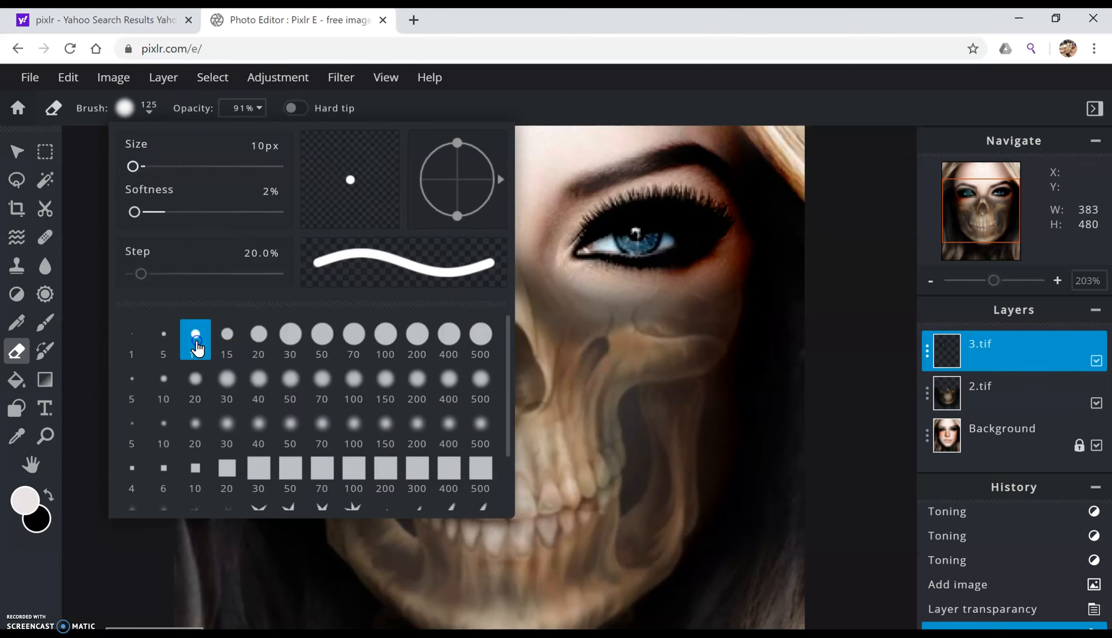
click(549, 213)
- Erase the dark rectangle of the 3.tif layer around the iris, covering the eyelids, lashes and eye corners
mouse_move(466, 193)
mouse_down()
mouse_move(409, 206)
mouse_move(465, 211)
mouse_move(462, 197)
mouse_move(433, 201)
mouse_move(481, 230)
mouse_move(423, 206)
mouse_up()
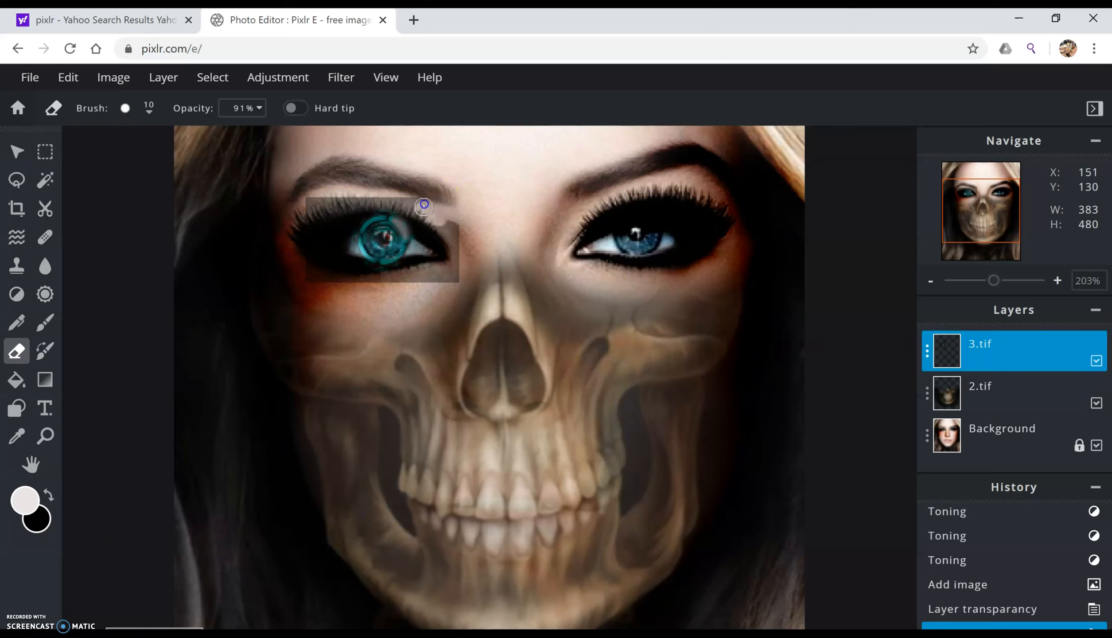
click(352, 221)
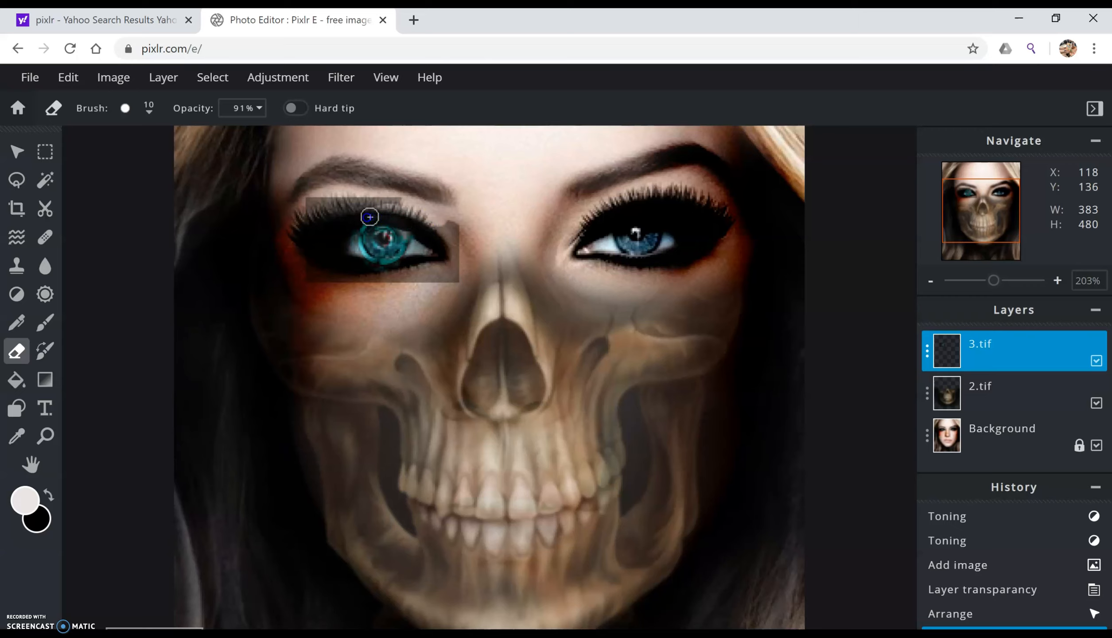
mouse_move(298, 234)
mouse_down()
mouse_move(354, 181)
mouse_move(407, 184)
mouse_move(401, 200)
mouse_move(297, 205)
mouse_move(345, 209)
mouse_up()
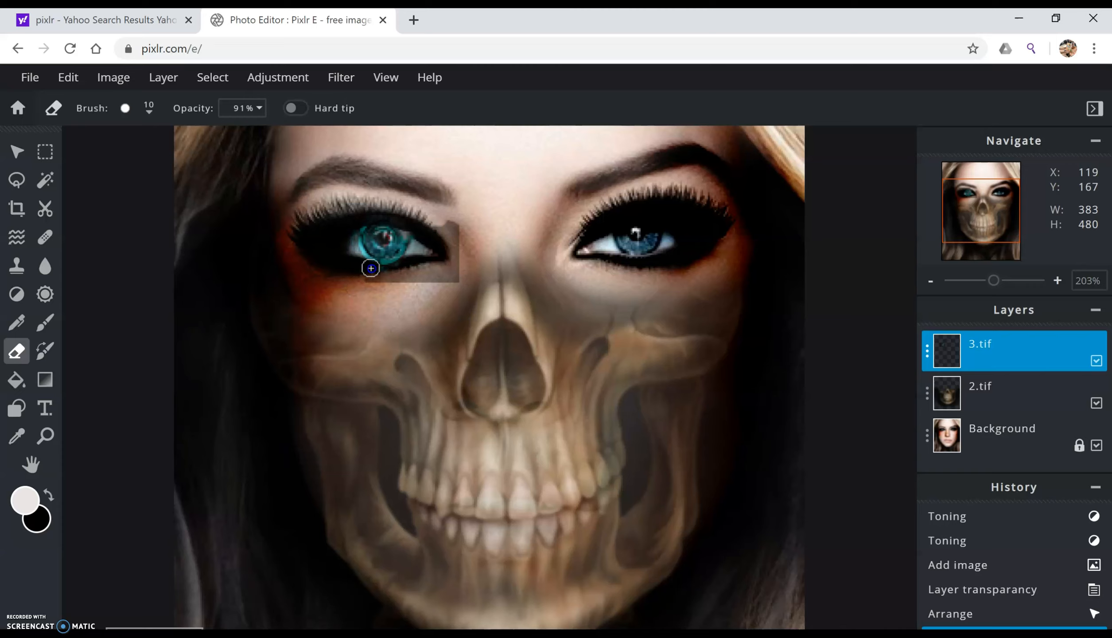
mouse_move(408, 267)
mouse_down()
mouse_move(445, 276)
mouse_move(371, 281)
mouse_up()
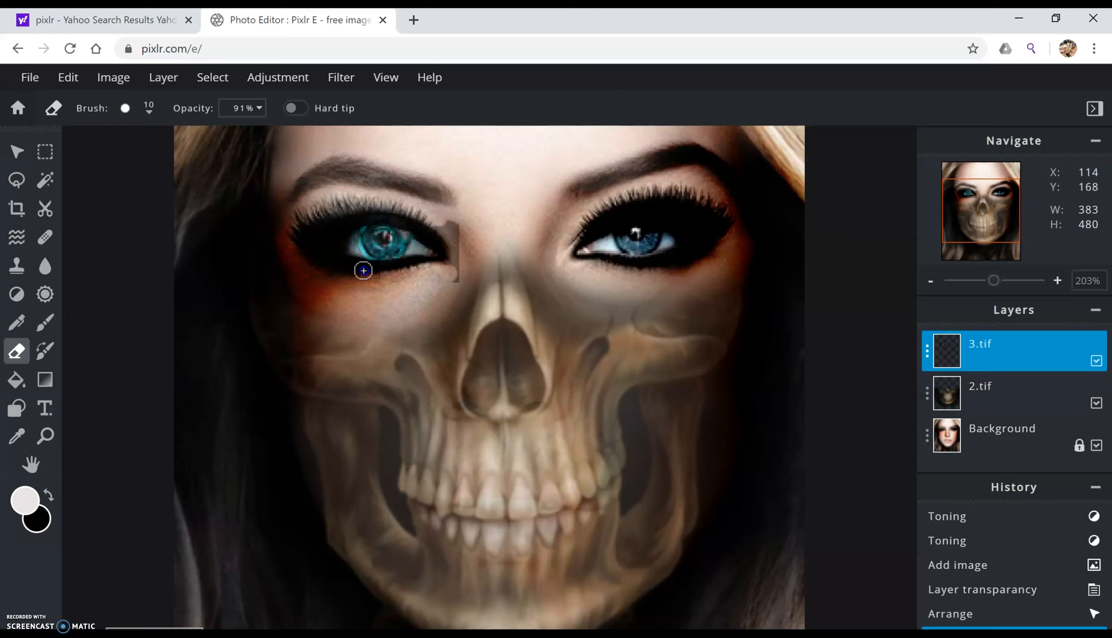
mouse_move(415, 277)
mouse_down()
mouse_move(466, 245)
mouse_move(472, 209)
mouse_move(441, 302)
mouse_move(441, 223)
mouse_up()
click(451, 260)
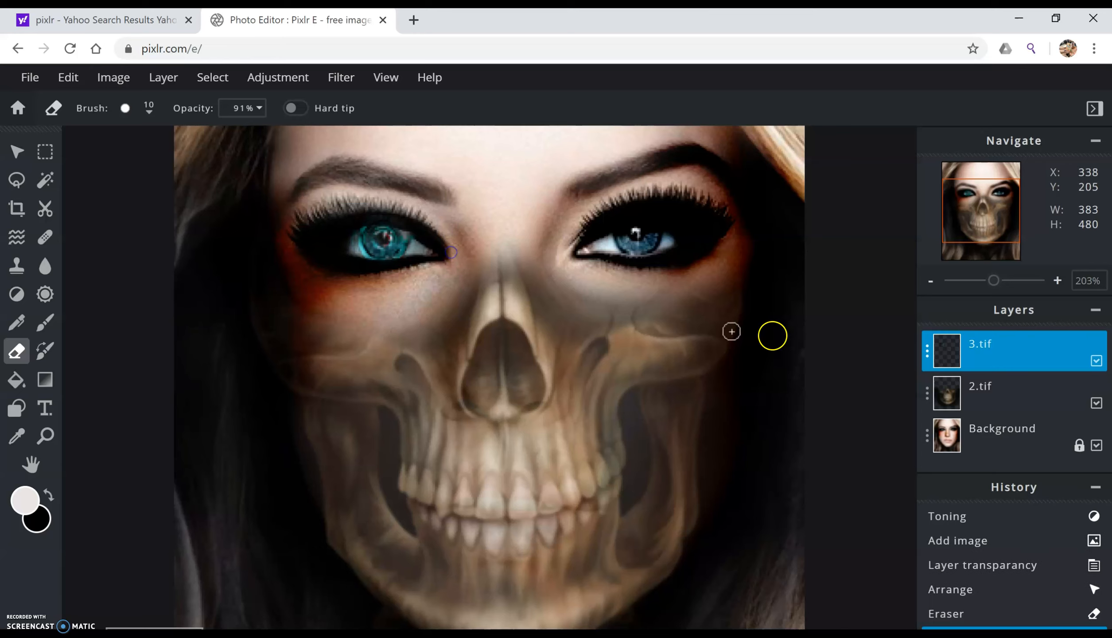
- Set the 3.tif layer's transparency to 62 and fit the whole portrait in view
click(927, 352)
drag(814, 468, 850, 470)
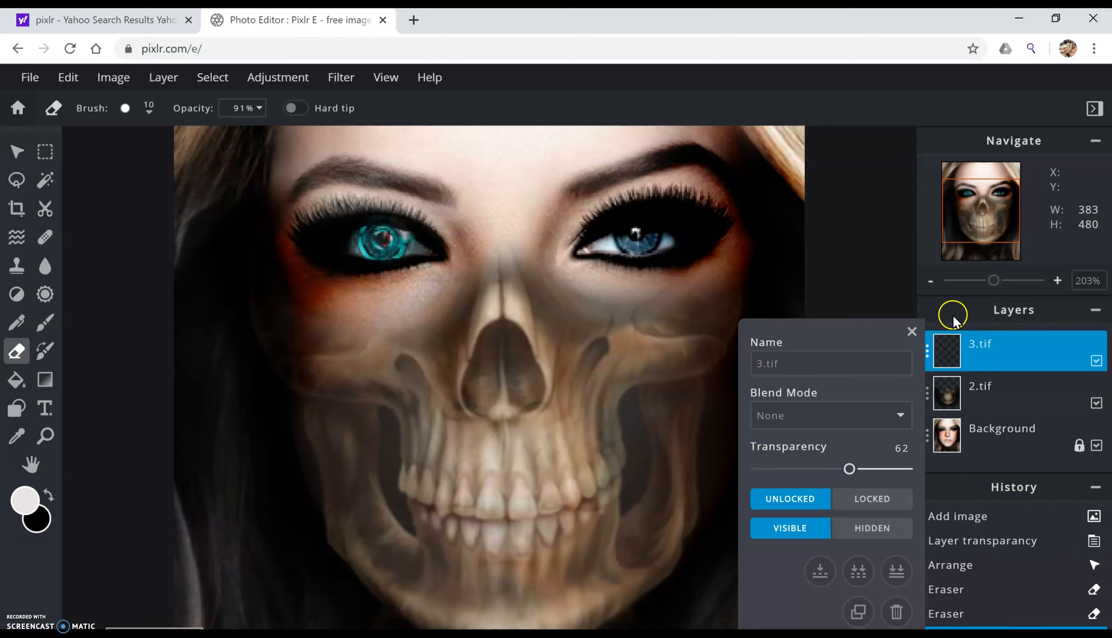
drag(987, 281, 984, 281)
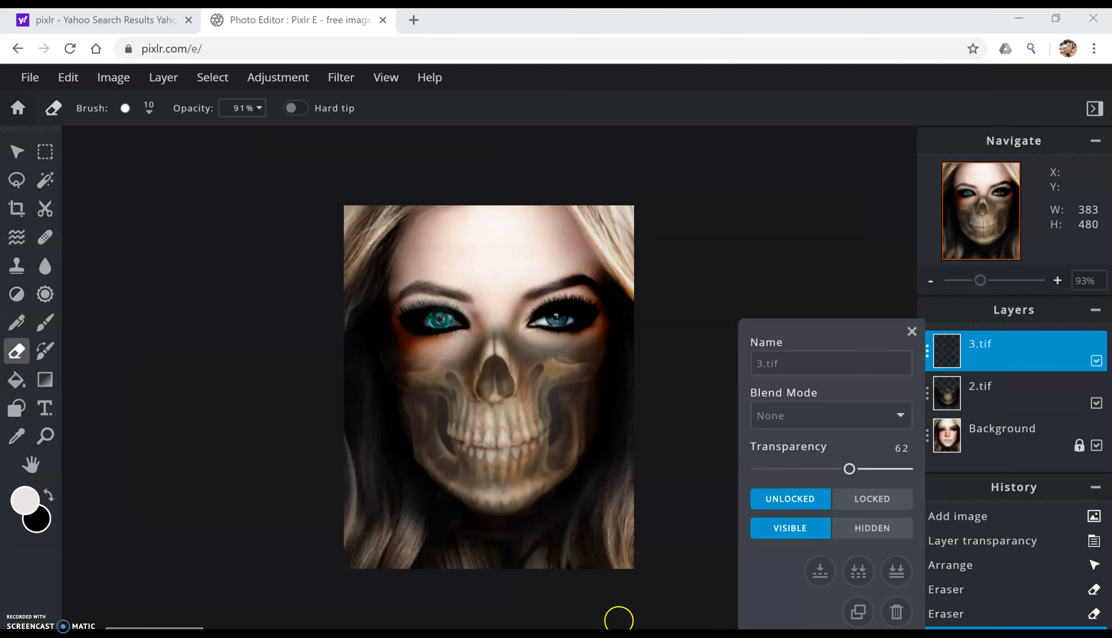
- Switch to the tutorial skull face presentation in PowerPoint, view the finished example on slide 1, and return to Pixlr
key(alt+Tab)
key(alt+Tab)
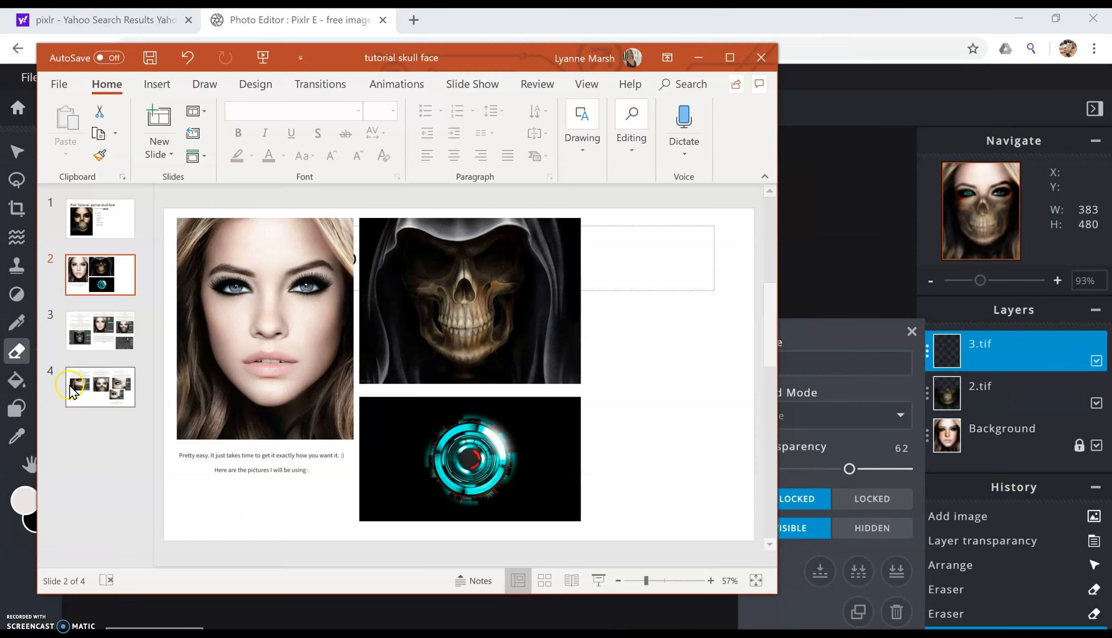
click(95, 227)
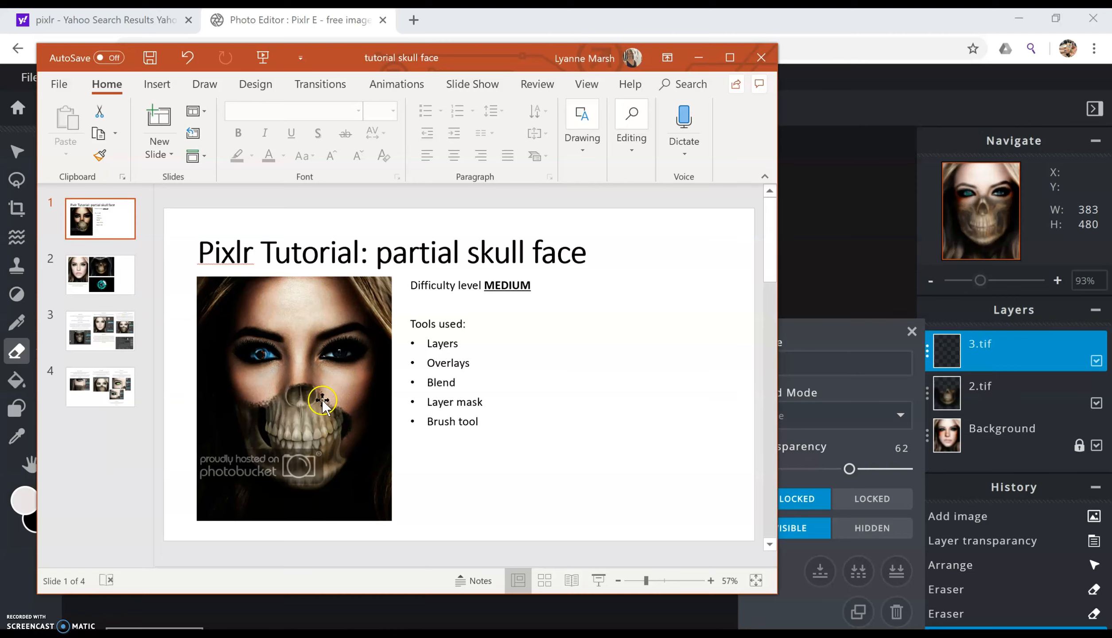
key(alt+Tab)
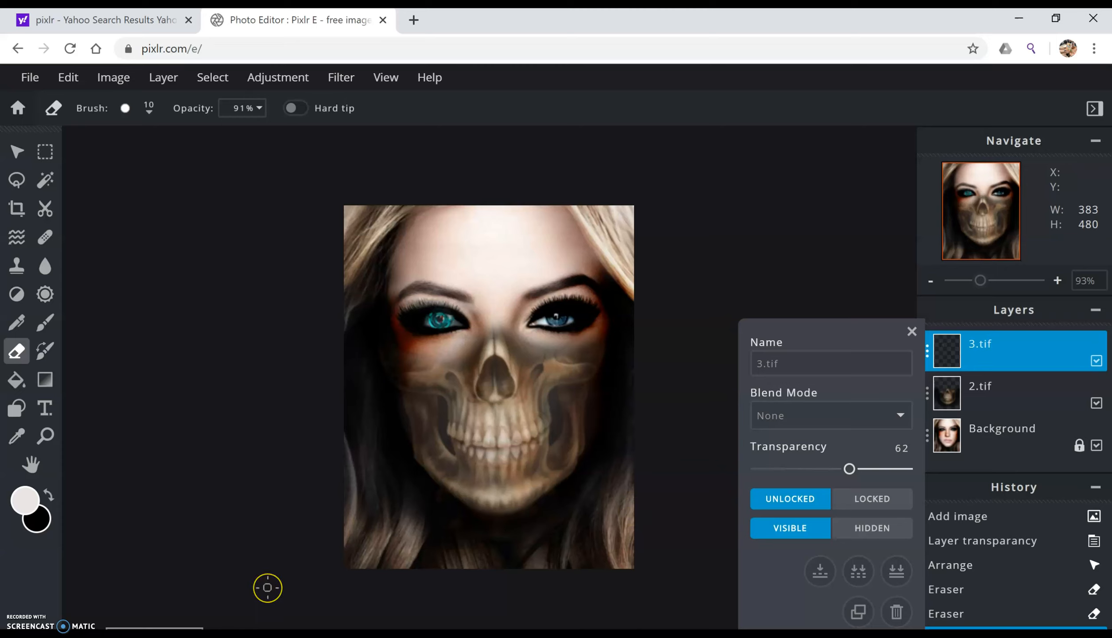
- Save and download the finished portrait as a high-quality JPG named skeleton
click(31, 75)
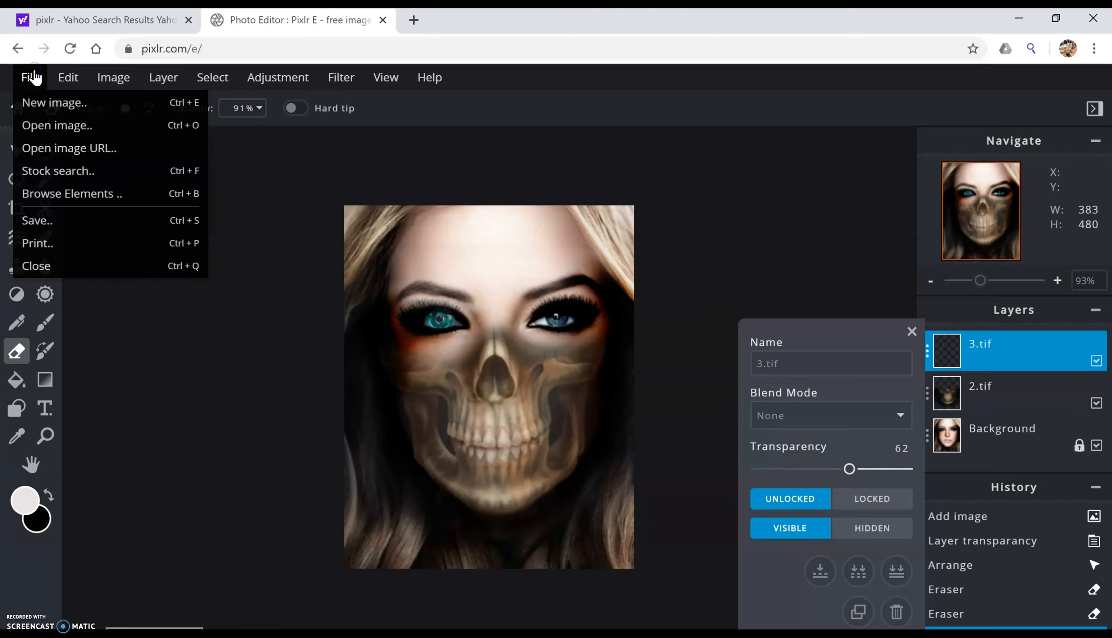
click(86, 219)
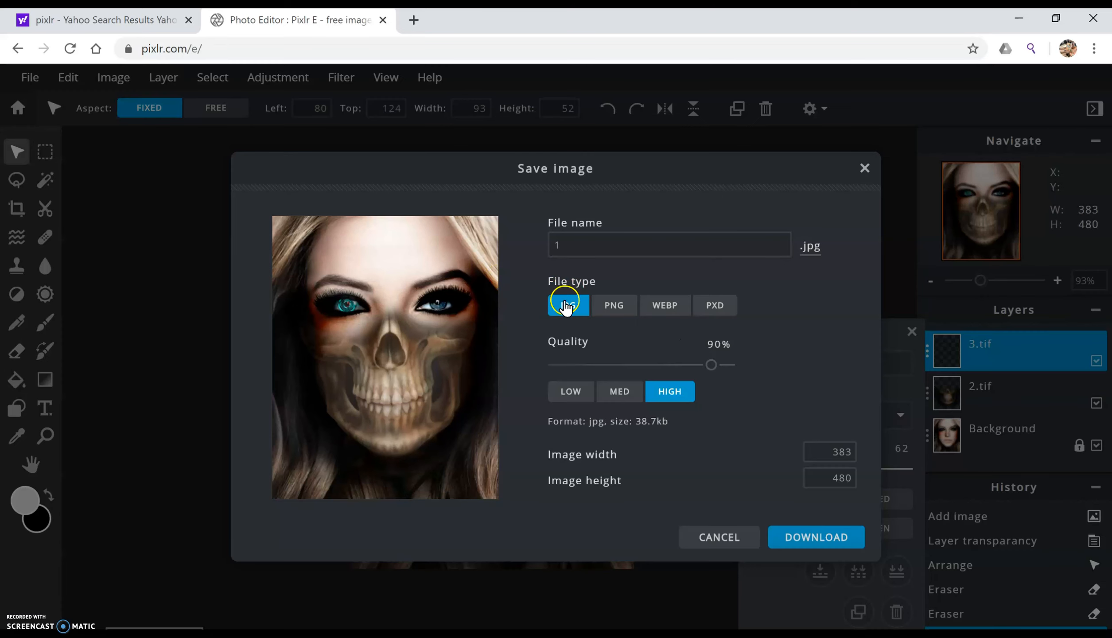
click(575, 240)
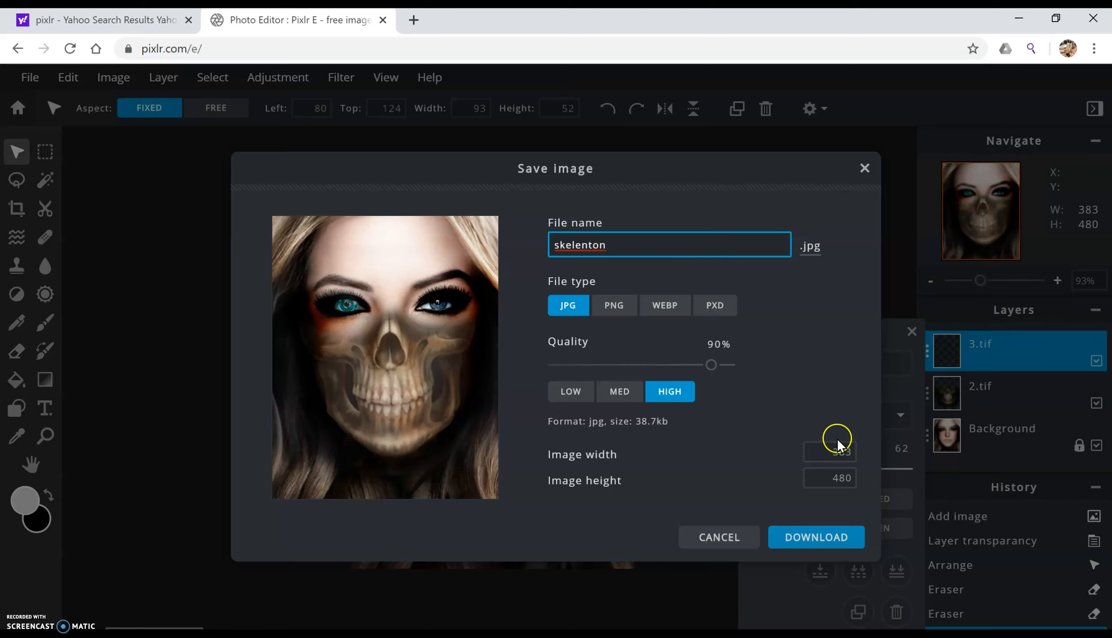
right_click(587, 247)
click(593, 254)
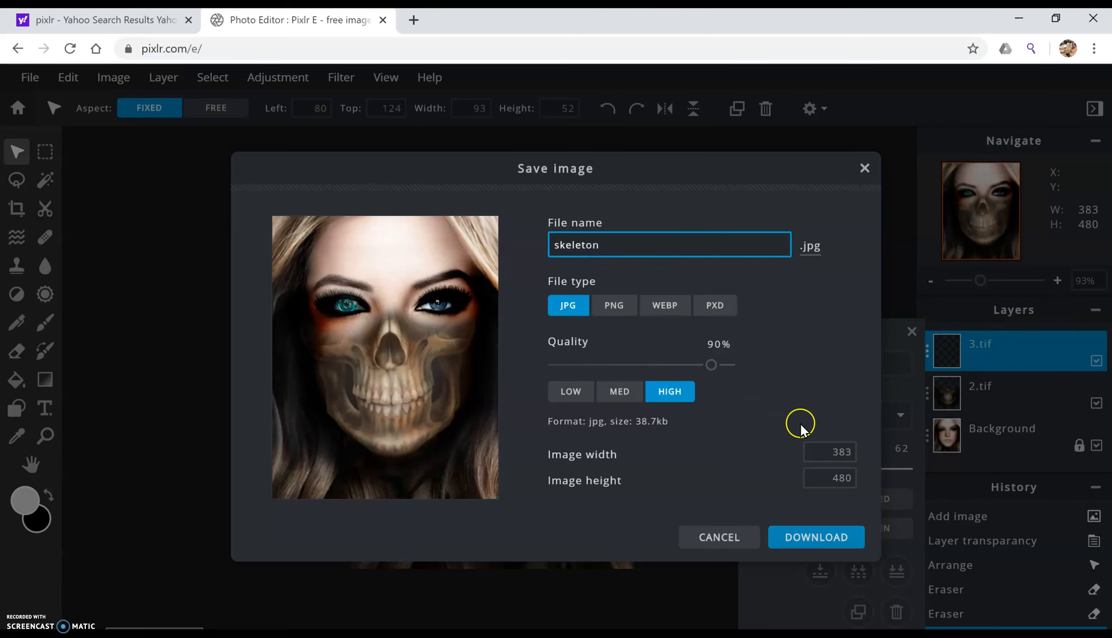
click(836, 545)
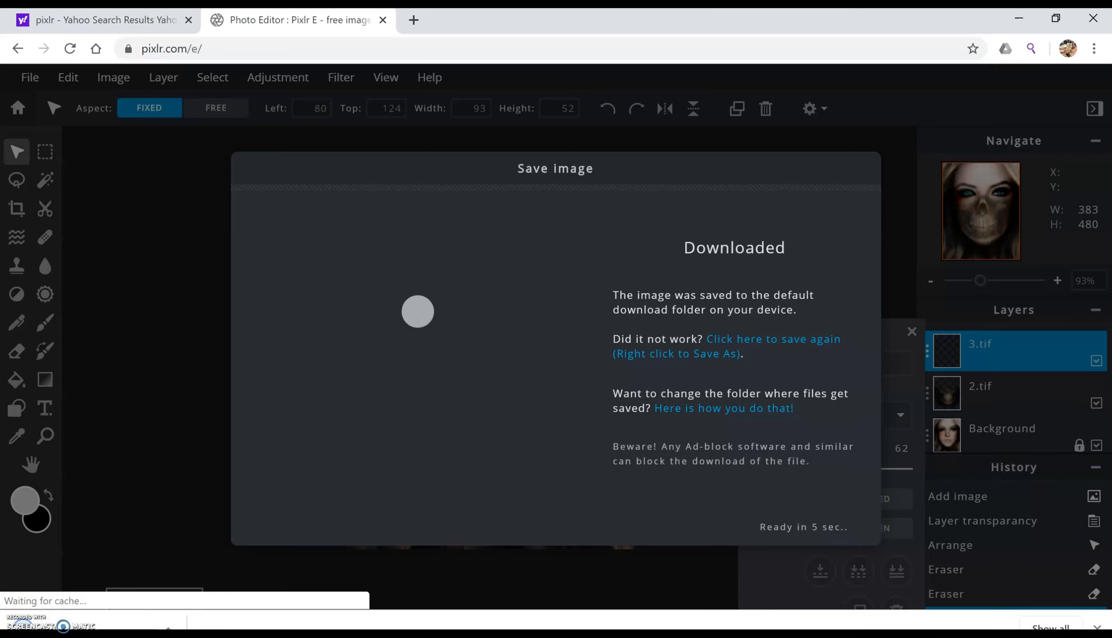